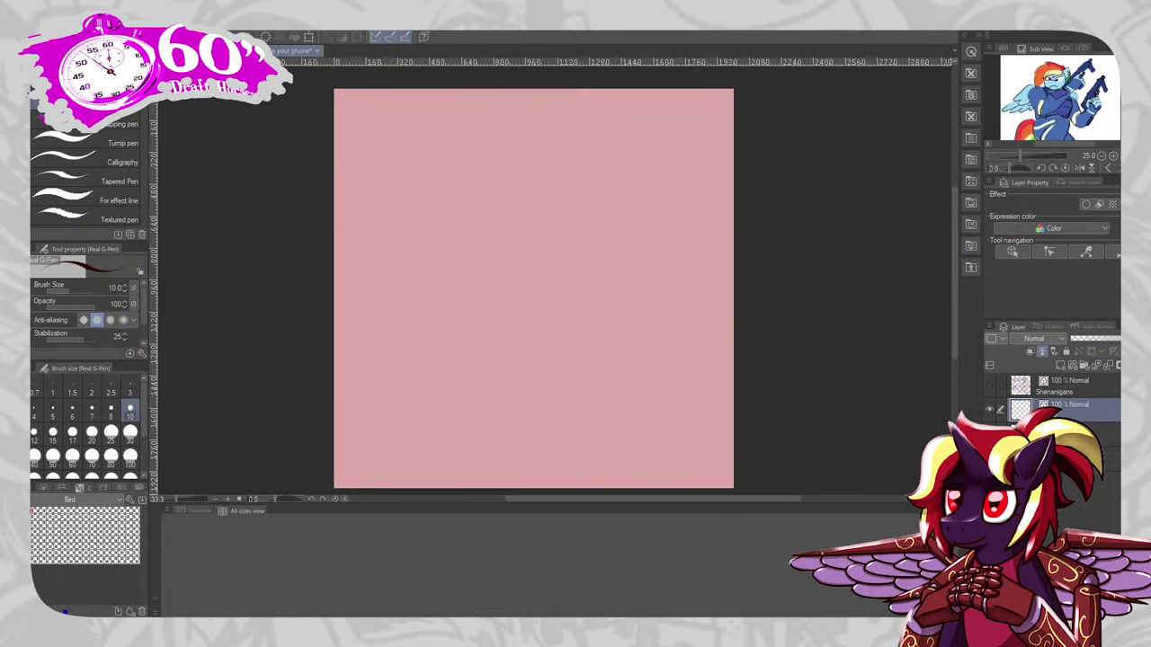
left_click(1066, 435)
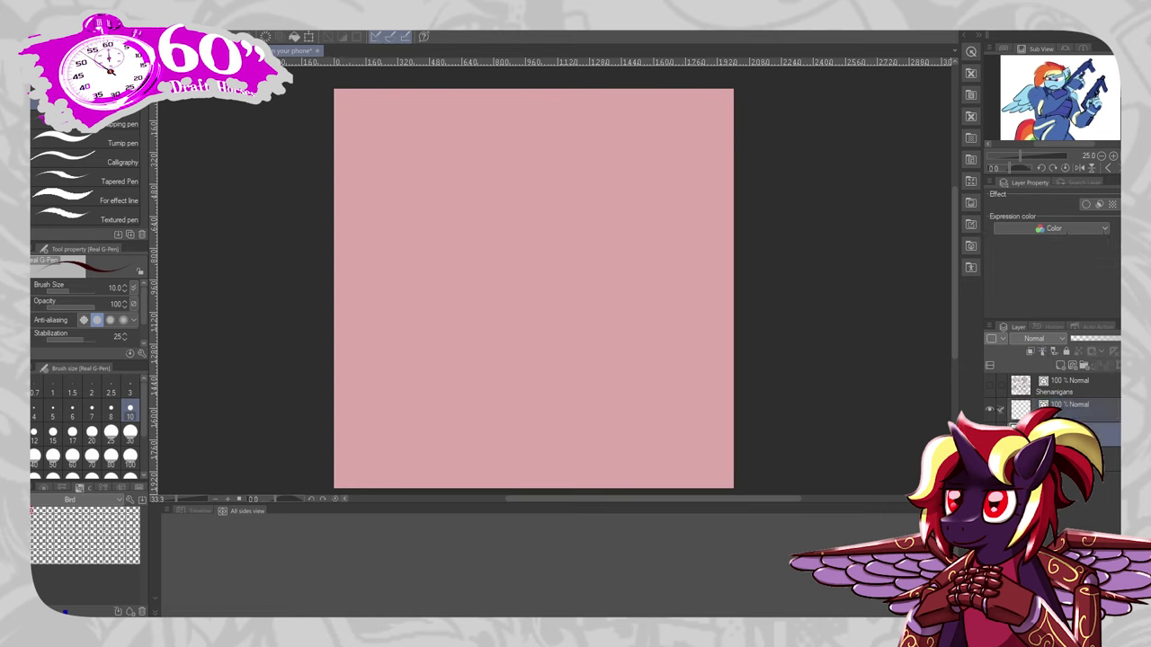
left_click(1064, 468)
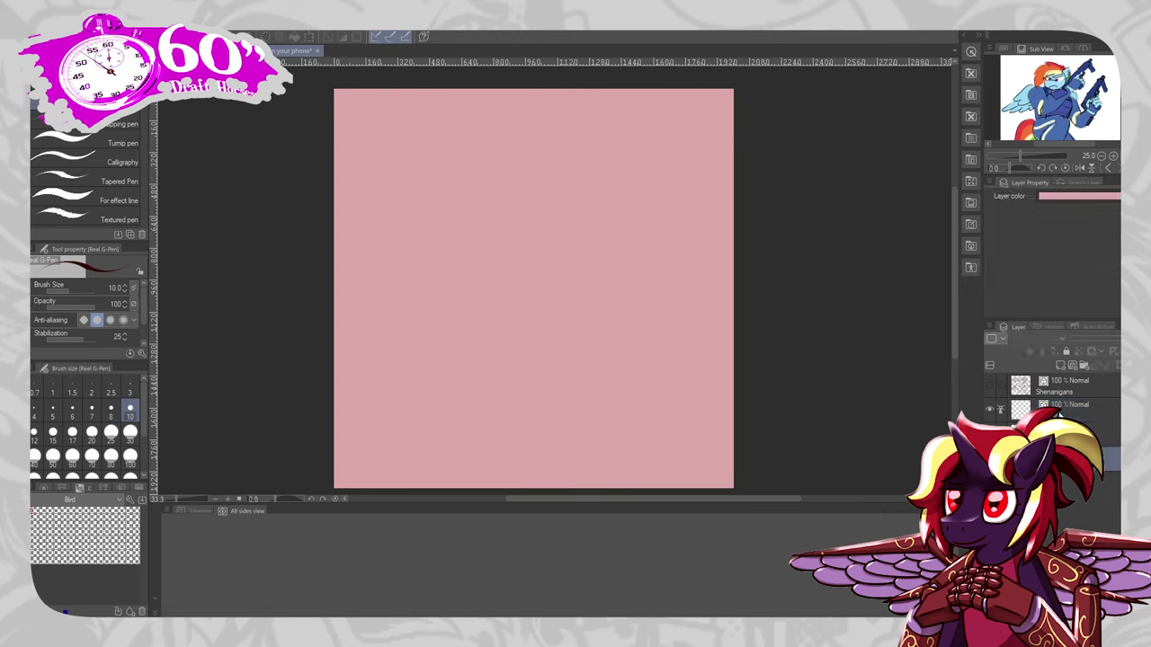
left_click(1057, 410)
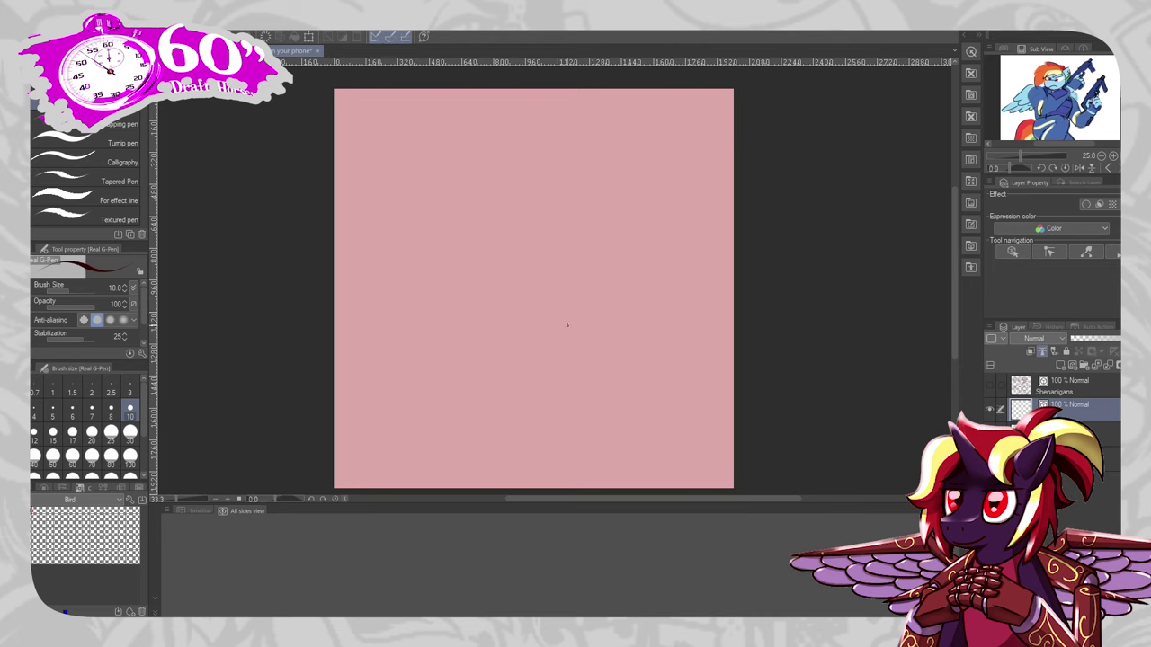
mouse_move(539, 196)
left_mouse_down()
mouse_move(520, 255)
mouse_move(551, 200)
left_mouse_up()
key("ctrl+z")
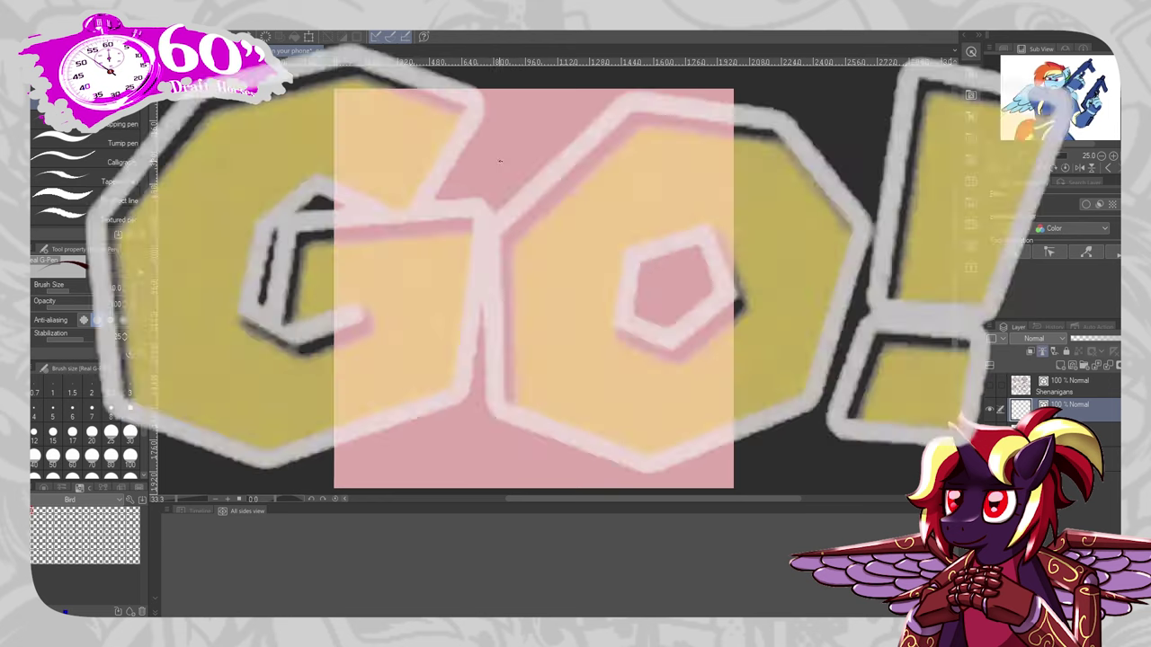
- Sketch a character's round head, a long curved line of action below it and overlapping ovals for the torso
mouse_move(544, 158)
left_mouse_down()
mouse_move(532, 216)
mouse_move(550, 167)
left_mouse_up()
left_click_drag(520, 216, 642, 367)
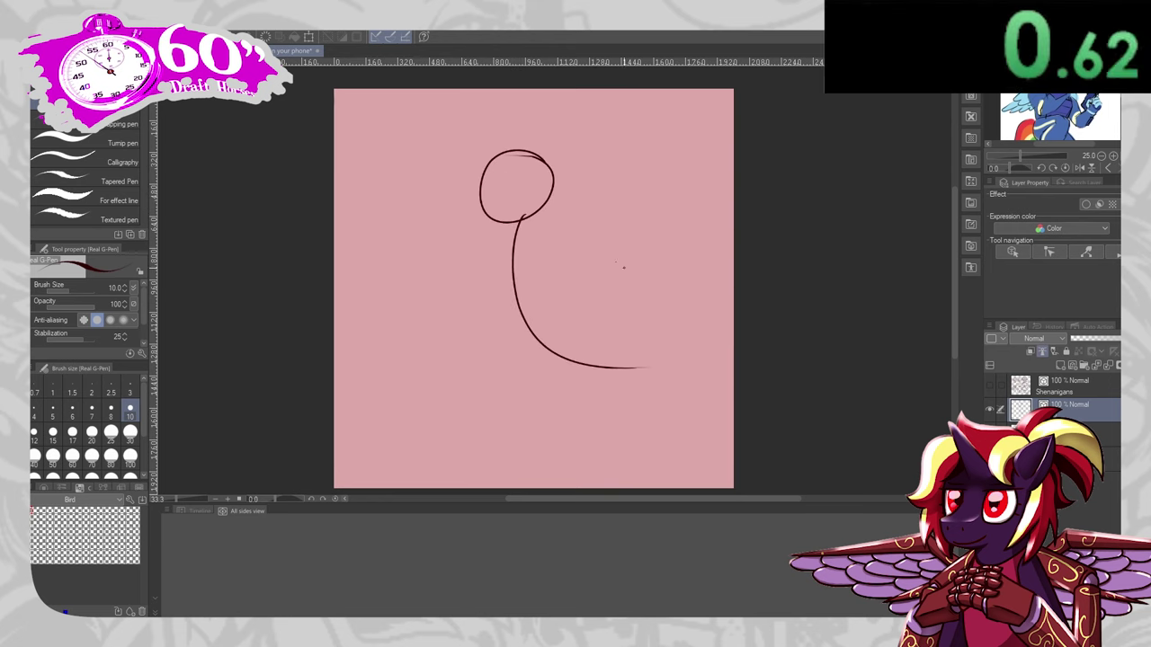
left_click_drag(514, 255, 598, 226)
mouse_move(523, 223)
left_mouse_down()
mouse_move(504, 311)
mouse_move(509, 247)
mouse_move(513, 287)
left_mouse_up()
left_click_drag(518, 236, 538, 228)
mouse_move(552, 308)
left_mouse_down()
mouse_move(537, 241)
mouse_move(520, 301)
left_mouse_up()
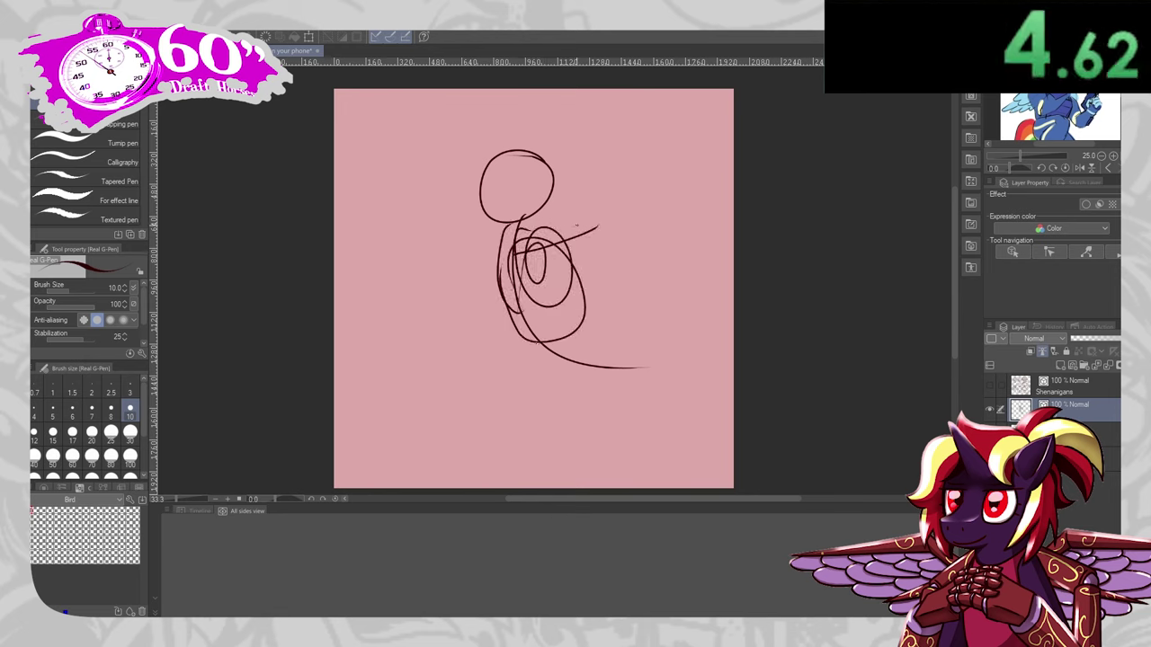
- Rough in the figure's two bent arms, one reaching out to the left and one raised to the right
mouse_move(546, 248)
left_mouse_down()
mouse_move(625, 178)
mouse_move(572, 214)
mouse_move(615, 137)
mouse_move(668, 203)
mouse_move(654, 250)
mouse_move(572, 260)
left_mouse_up()
mouse_move(502, 237)
left_mouse_down()
mouse_move(464, 241)
mouse_move(373, 255)
mouse_move(453, 214)
mouse_move(384, 200)
mouse_move(445, 301)
left_mouse_up()
key("ctrl+z")
left_click_drag(386, 236, 525, 248)
mouse_move(432, 257)
left_mouse_down()
mouse_move(518, 247)
mouse_move(425, 253)
mouse_move(525, 264)
left_mouse_up()
key("ctrl+z")
key("ctrl+z")
- Sketch the figure's bent front leg and the long straight back leg extending toward the canvas's lower-right corner
mouse_move(514, 310)
left_mouse_down()
mouse_move(436, 315)
mouse_move(469, 409)
left_mouse_up()
left_click_drag(470, 409, 506, 401)
left_click_drag(500, 340, 547, 408)
left_click_drag(585, 355, 719, 455)
left_click_drag(585, 320, 699, 418)
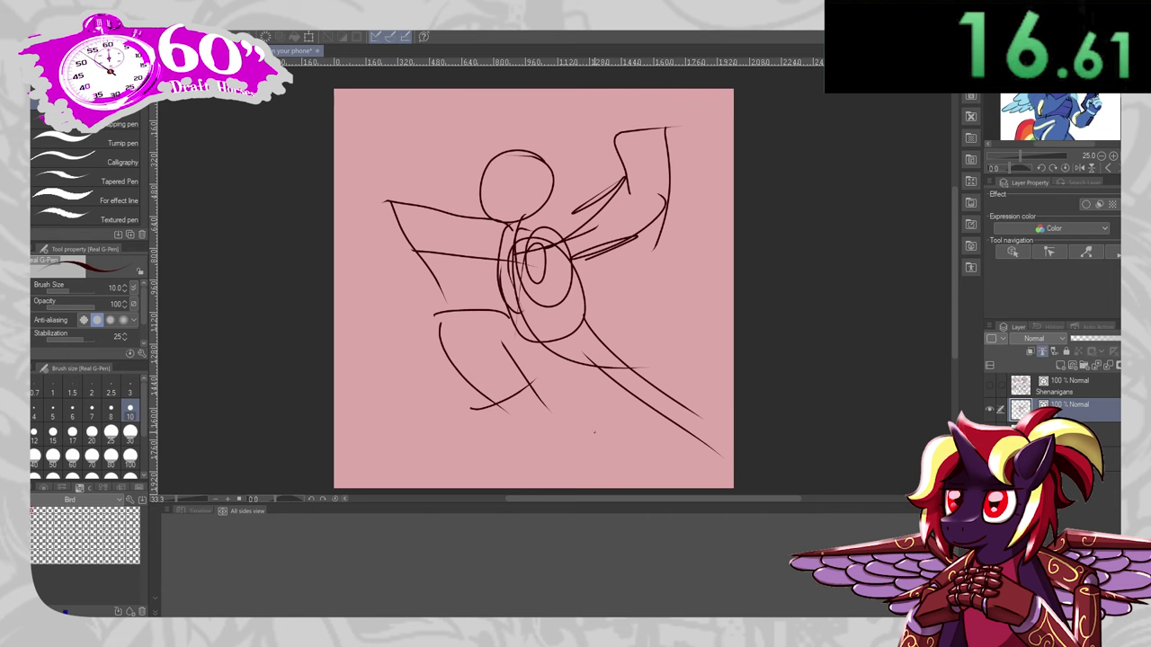
- Select the whole figure sketch, scale it down and move it slightly up and right within the canvas's right half
key("o")
scroll(534, 287, "up", 4)
key("ctrl+a")
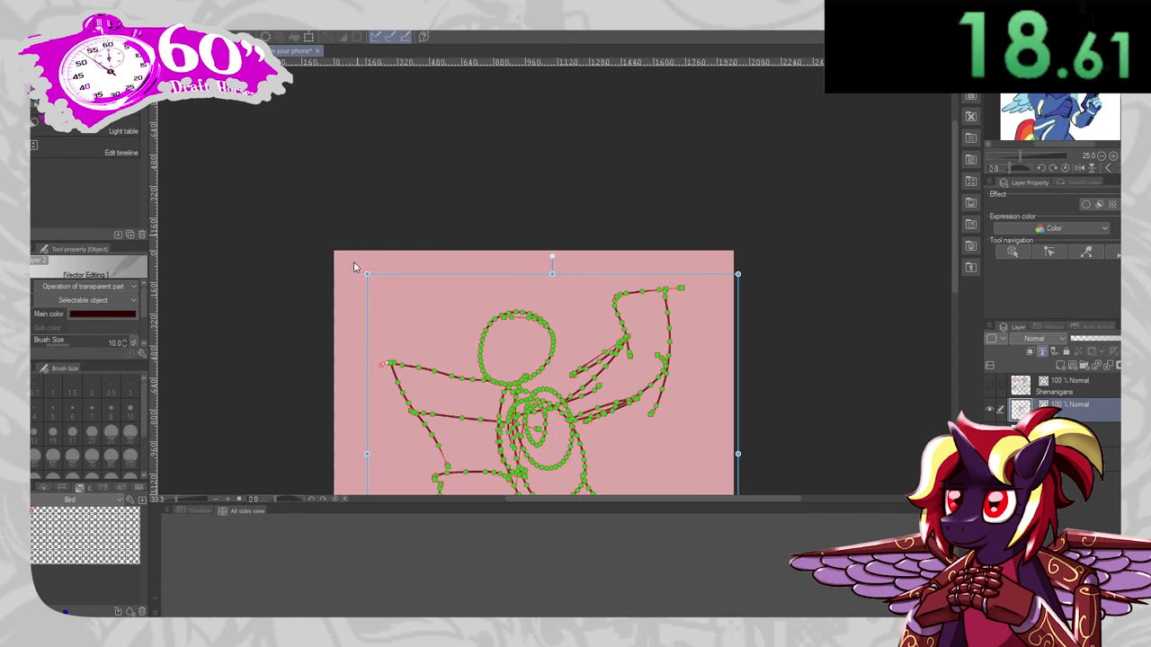
left_click_drag(365, 273, 467, 333)
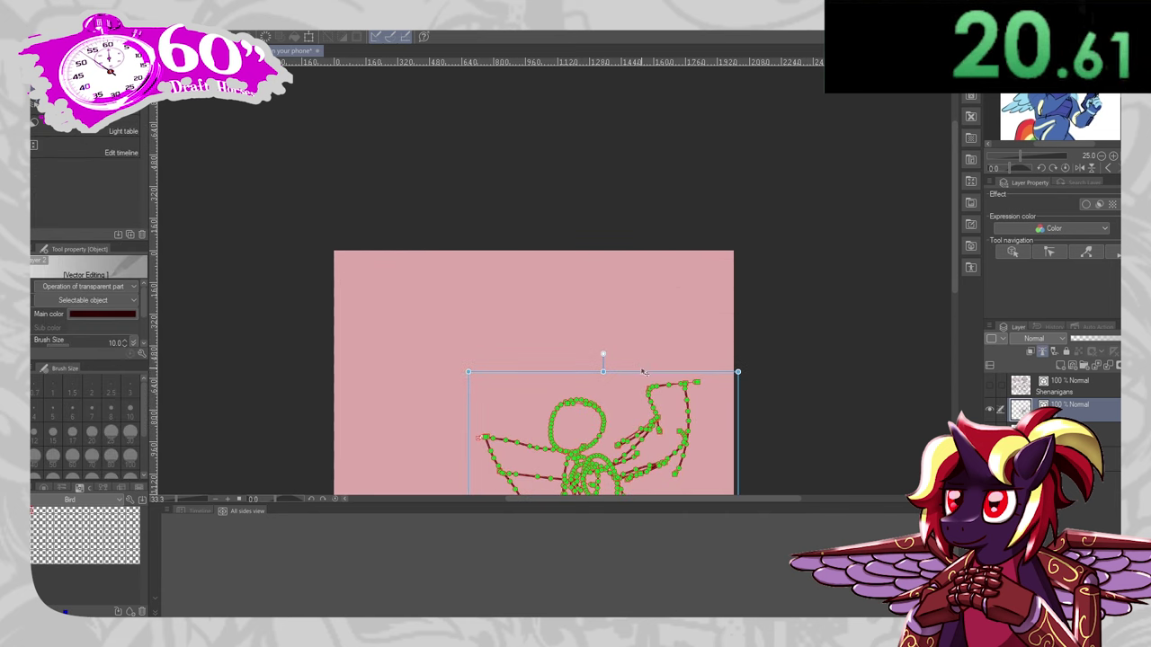
mouse_move(644, 371)
left_mouse_down()
mouse_move(664, 357)
mouse_move(655, 364)
left_mouse_up()
key("p")
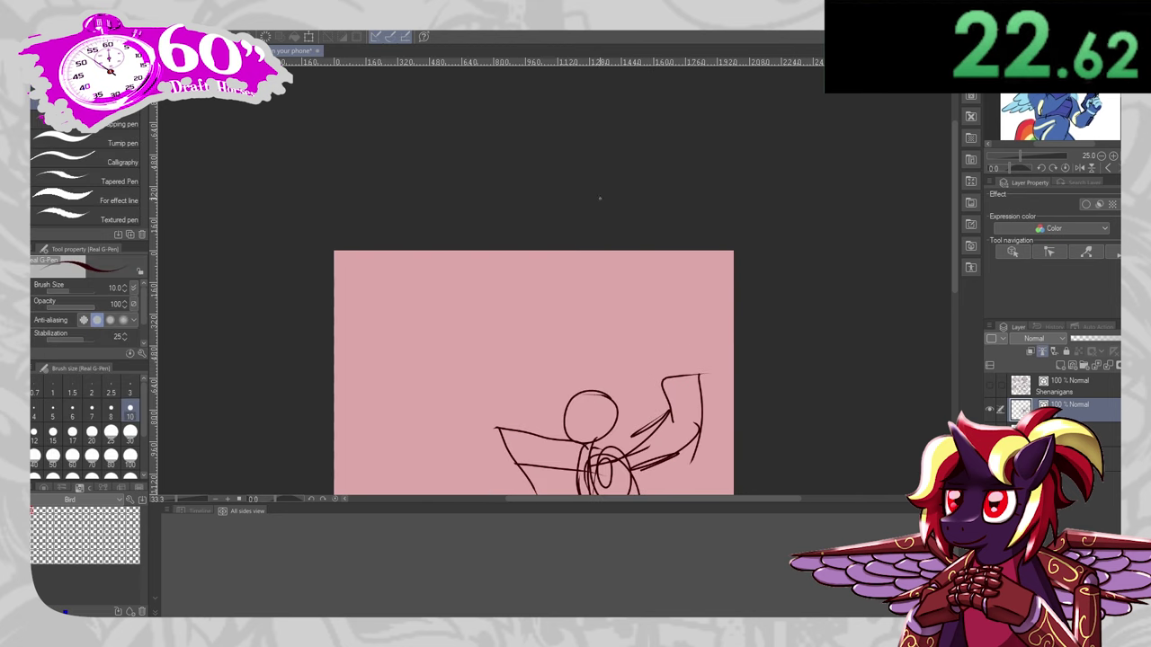
- Add facial guides and a pointed shape to the small head, and a large oval above the raised arm
scroll(598, 227, "down", 3)
scroll(598, 227, "up", 2)
mouse_move(565, 302)
left_mouse_down()
mouse_move(525, 284)
mouse_move(566, 316)
mouse_move(609, 310)
mouse_move(554, 317)
mouse_move(588, 313)
left_mouse_up()
left_click_drag(648, 271, 670, 270)
- Sketch a tapered form with crossing strokes and a long vertical line near the canvas's left edge
left_click(414, 370)
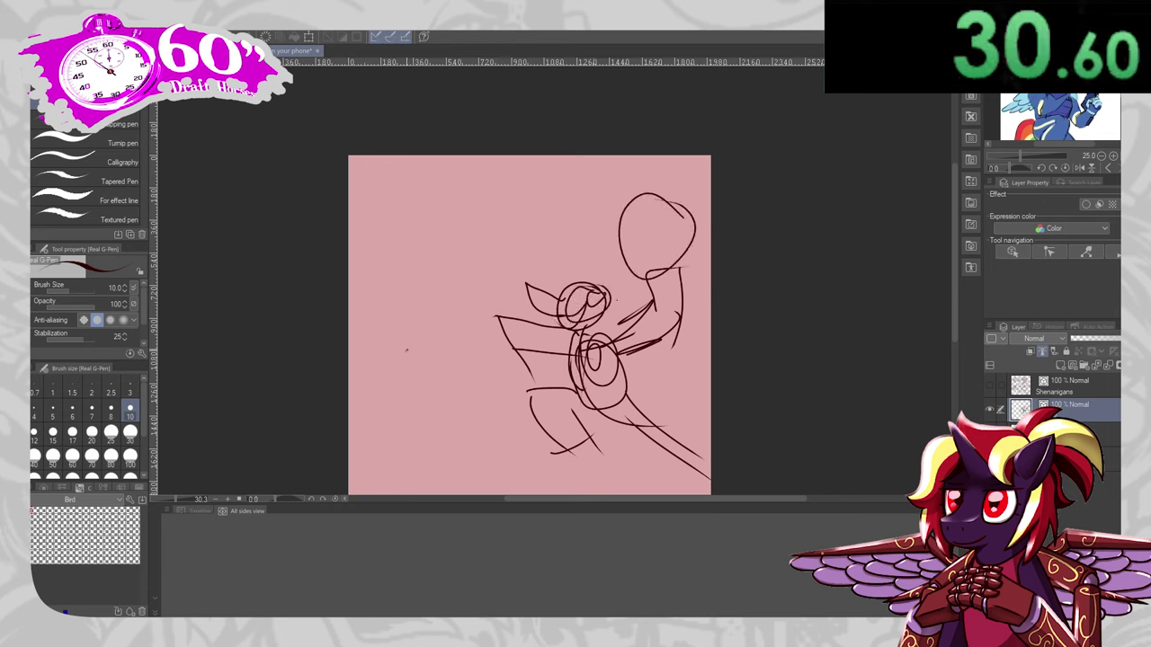
mouse_move(357, 327)
left_mouse_down()
mouse_move(448, 333)
mouse_move(417, 431)
left_mouse_up()
left_click_drag(410, 333, 402, 437)
left_click_drag(366, 332, 388, 428)
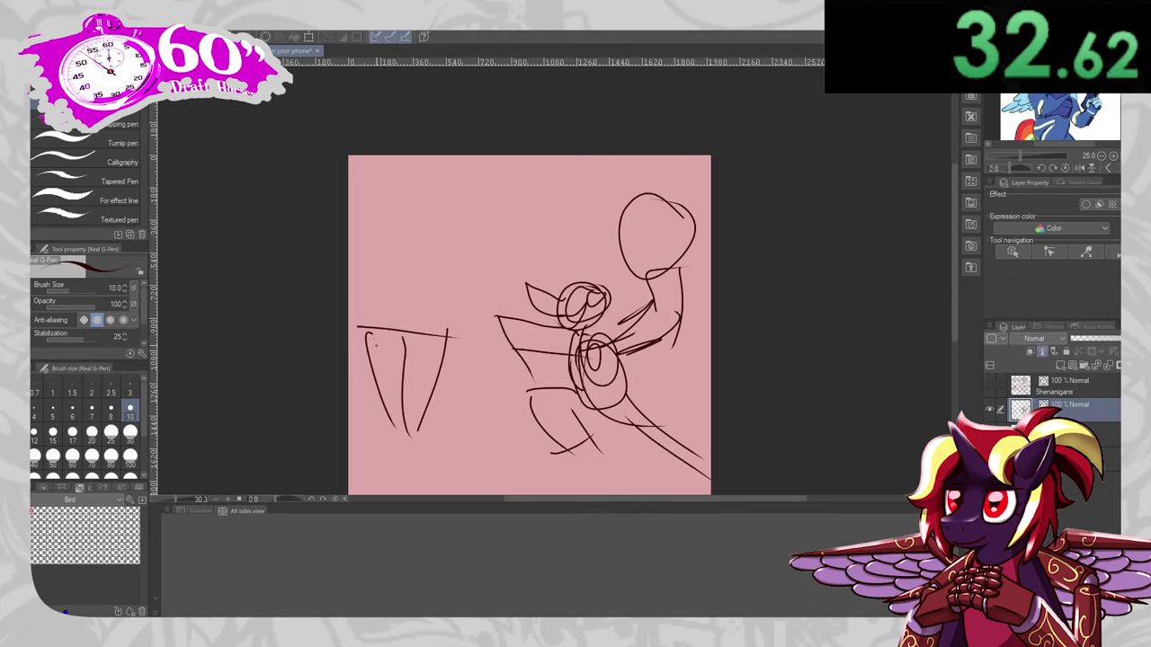
mouse_move(347, 367)
left_mouse_down()
mouse_move(435, 355)
mouse_move(441, 368)
left_mouse_up()
left_click_drag(390, 407, 426, 402)
left_click_drag(372, 207, 369, 378)
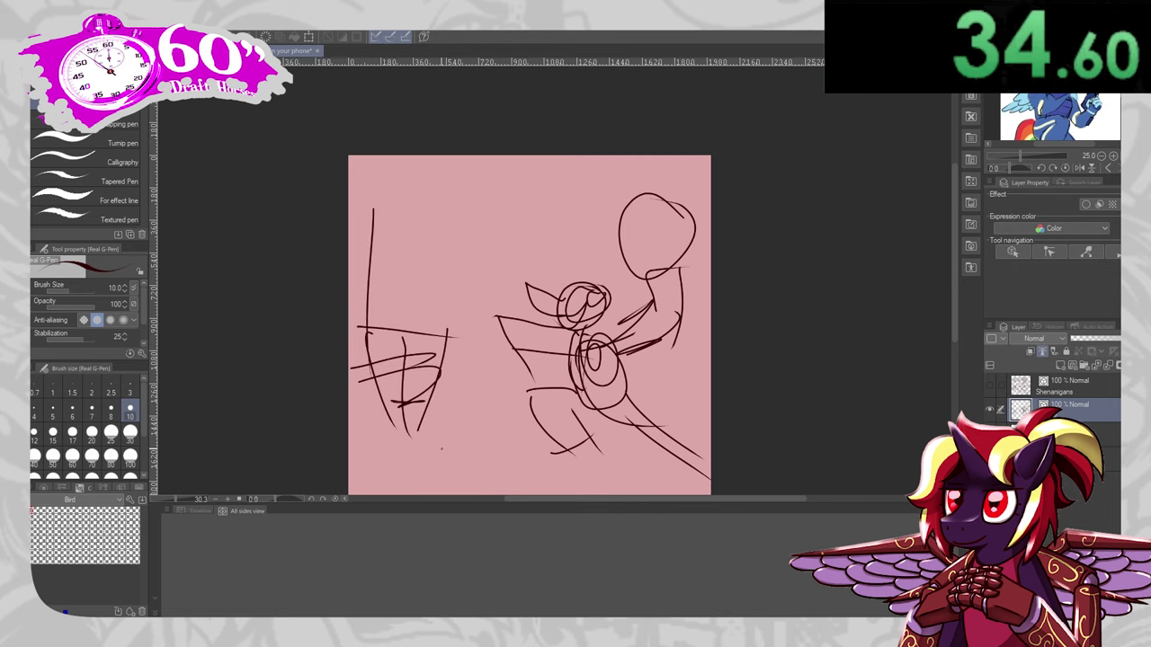
- Sketch a second character in the canvas's lower-left corner with an inner oval, a small curl and large curved outlines
scroll(493, 237, "down", 4)
scroll(434, 271, "up", 5)
mouse_move(444, 421)
left_mouse_down()
mouse_move(555, 415)
mouse_move(445, 440)
left_mouse_up()
key("ctrl+z")
mouse_move(476, 383)
left_mouse_down()
mouse_move(561, 390)
mouse_move(570, 433)
left_mouse_up()
mouse_move(491, 403)
left_mouse_down()
mouse_move(457, 454)
mouse_move(495, 398)
mouse_move(476, 415)
left_mouse_up()
left_click_drag(491, 413, 498, 421)
key("ctrl+z")
left_click_drag(493, 373, 435, 436)
mouse_move(520, 414)
left_mouse_down()
mouse_move(575, 355)
mouse_move(545, 456)
mouse_move(521, 430)
mouse_move(527, 441)
mouse_move(582, 369)
mouse_move(595, 466)
mouse_move(519, 453)
mouse_move(545, 478)
mouse_move(590, 481)
left_mouse_up()
key("ctrl+z")
key("ctrl+z")
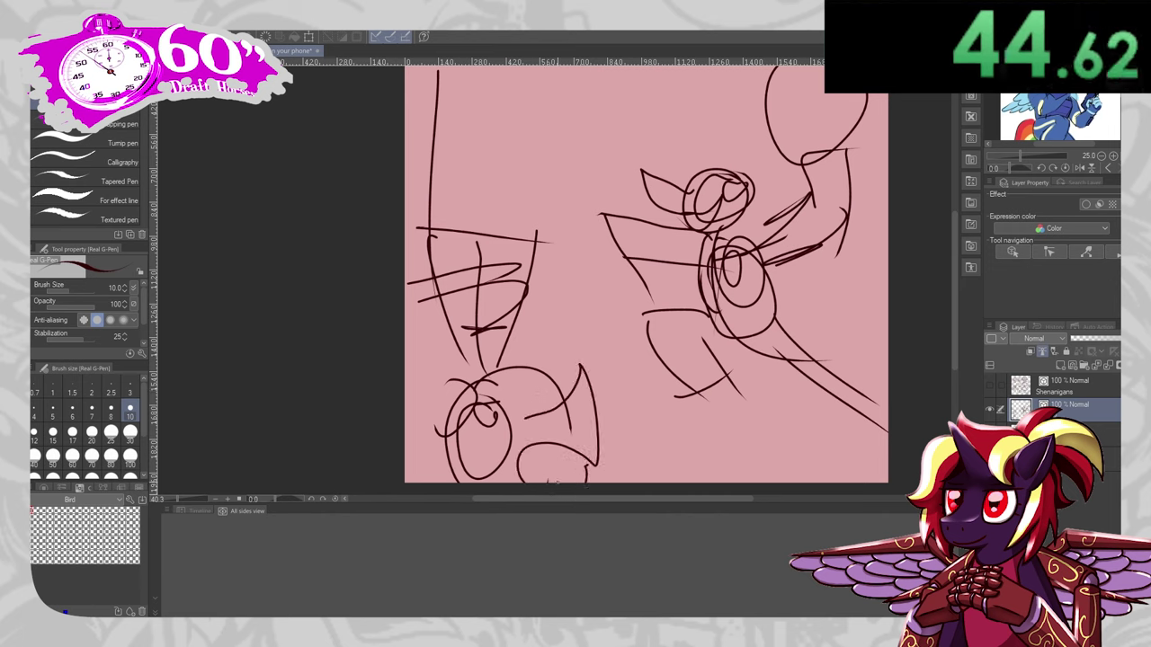
- Add a sweeping pointed shape and crossing diagonal lines around the lower-left character
mouse_move(421, 479)
left_mouse_down()
mouse_move(532, 334)
mouse_move(609, 302)
mouse_move(575, 395)
left_mouse_up()
left_click_drag(515, 311, 442, 345)
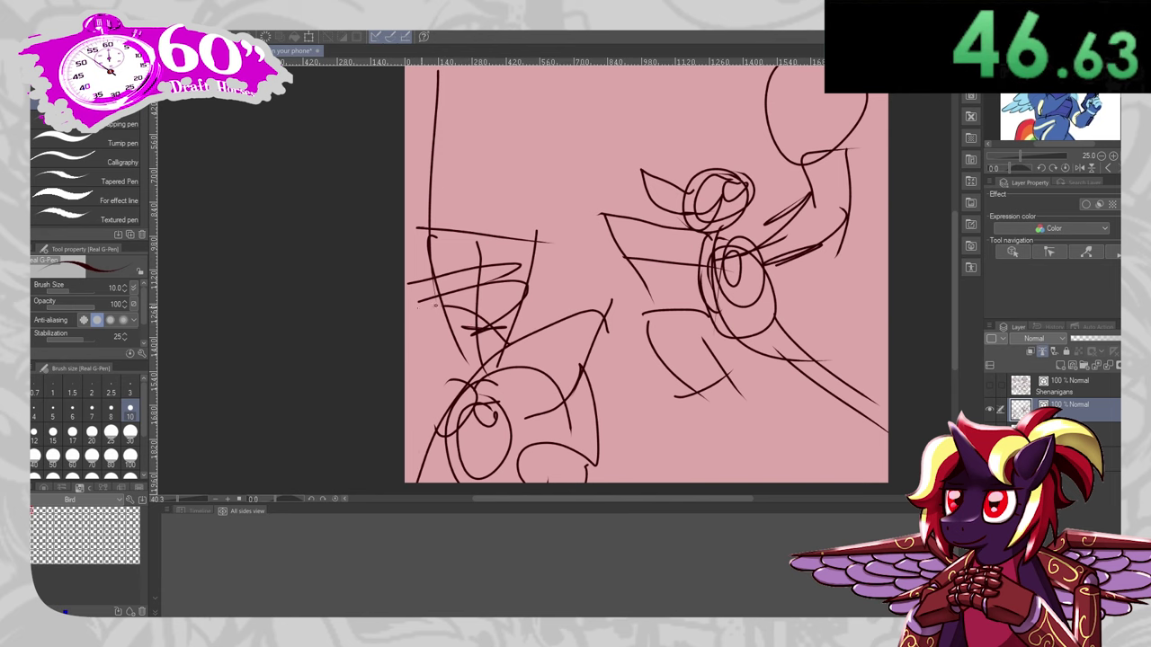
left_click_drag(443, 306, 405, 310)
left_click_drag(409, 360, 445, 484)
scroll(559, 279, "down", 3)
scroll(559, 279, "up", 2)
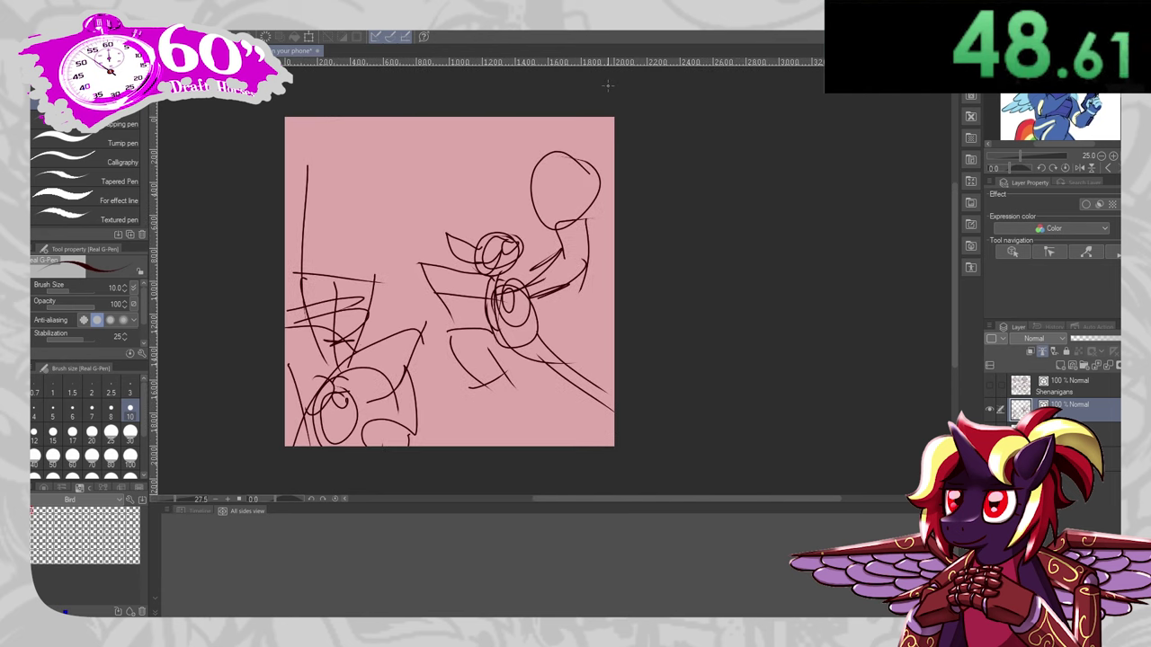
left_click_drag(382, 304, 371, 403)
- Draw angular diagonal lines from the raised arm toward the canvas's right edge and along the extended back leg
left_click_drag(552, 254, 524, 297)
left_click_drag(551, 250, 616, 333)
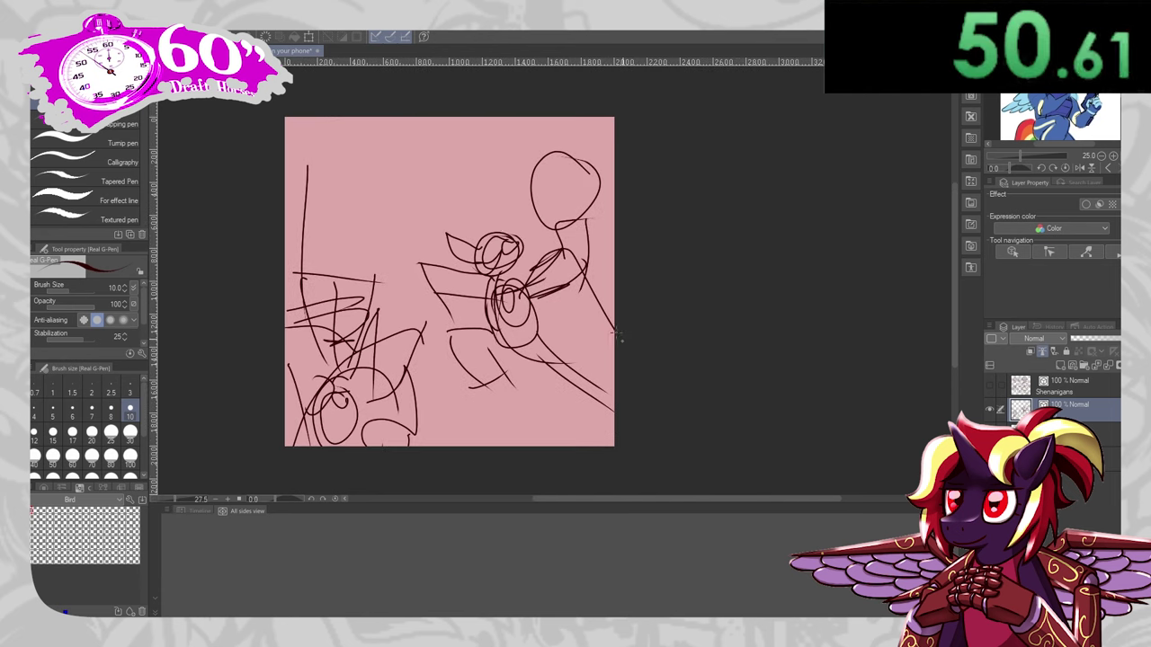
mouse_move(615, 293)
left_mouse_down()
mouse_move(549, 331)
mouse_move(586, 346)
left_mouse_up()
left_click_drag(575, 338, 614, 415)
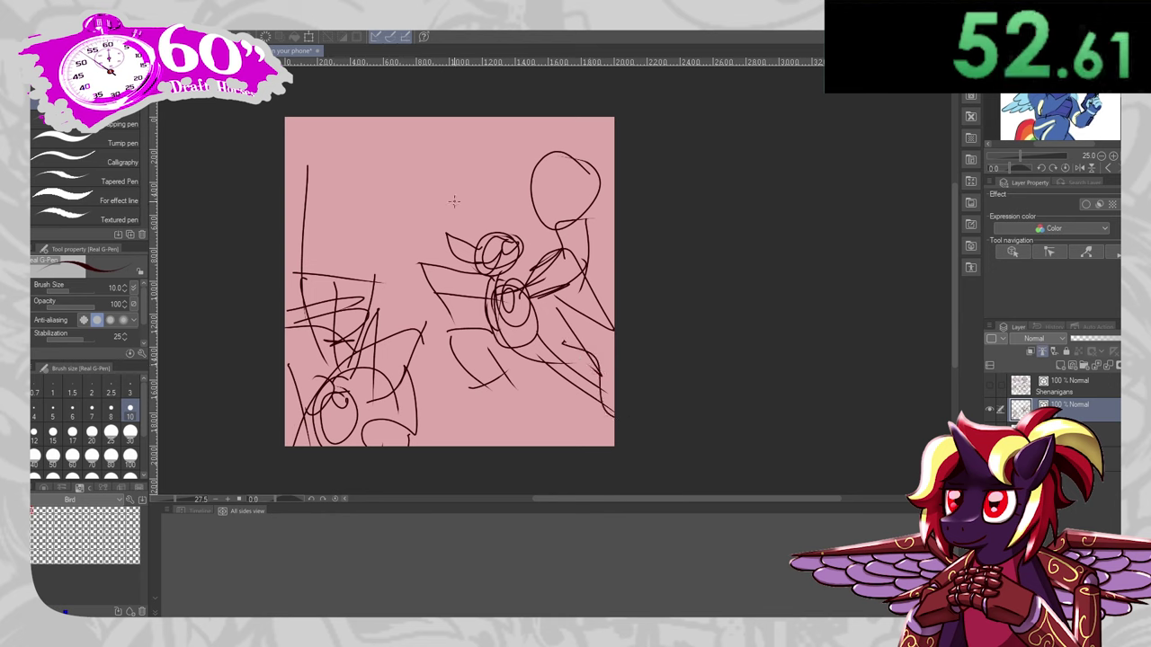
- Add an ear and a wavy hair strand to the small head, plus small circles at the figure's hip
mouse_move(504, 248)
left_mouse_down()
mouse_move(529, 216)
mouse_move(527, 260)
left_mouse_up()
mouse_move(501, 231)
left_mouse_down()
mouse_move(512, 239)
mouse_move(447, 200)
mouse_move(482, 223)
left_mouse_up()
left_click_drag(536, 322, 541, 334)
left_click_drag(534, 340, 547, 352)
left_click_drag(509, 340, 527, 356)
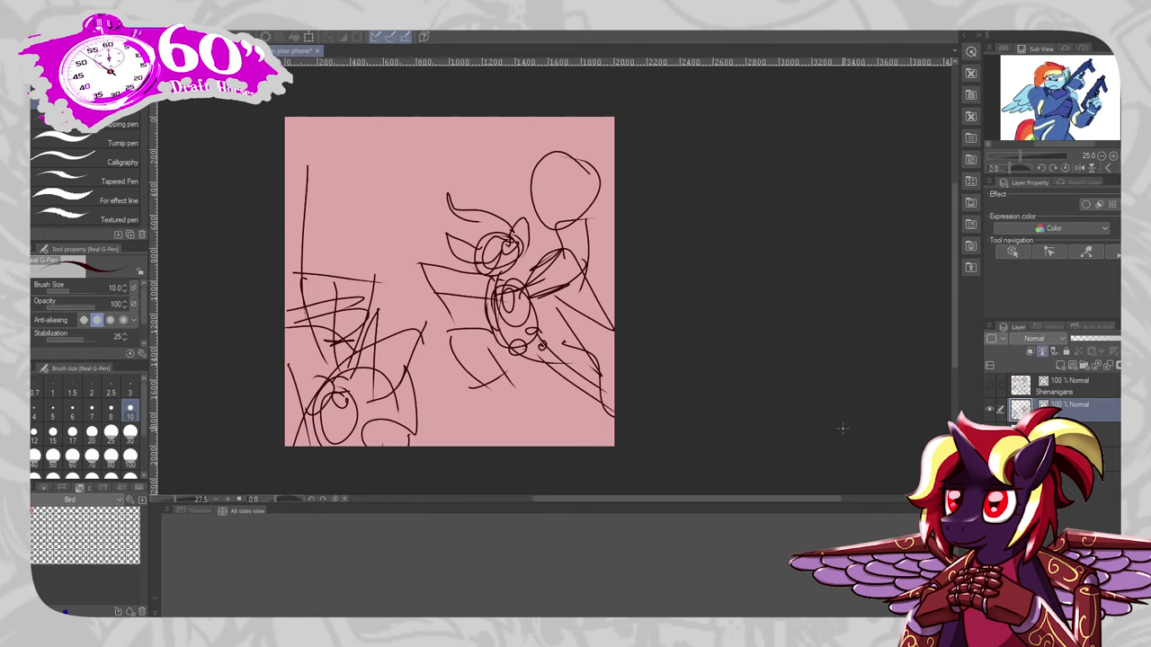
- Examine the finished rough sketch up close, including the lower-left character and the figure on the right
scroll(843, 428, "up", 3)
scroll(843, 428, "down", 3)
scroll(843, 428, "up", 2)
scroll(842, 428, "down", 1)
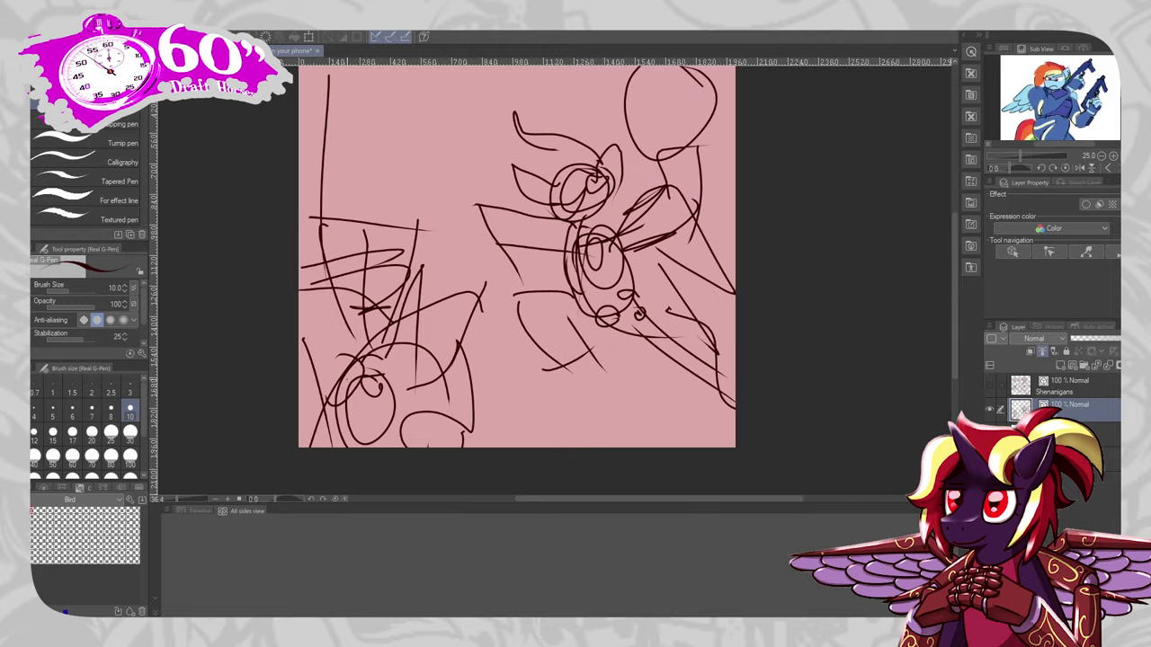
scroll(440, 269, "down", 2)
scroll(440, 269, "up", 3)
scroll(441, 268, "down", 3)
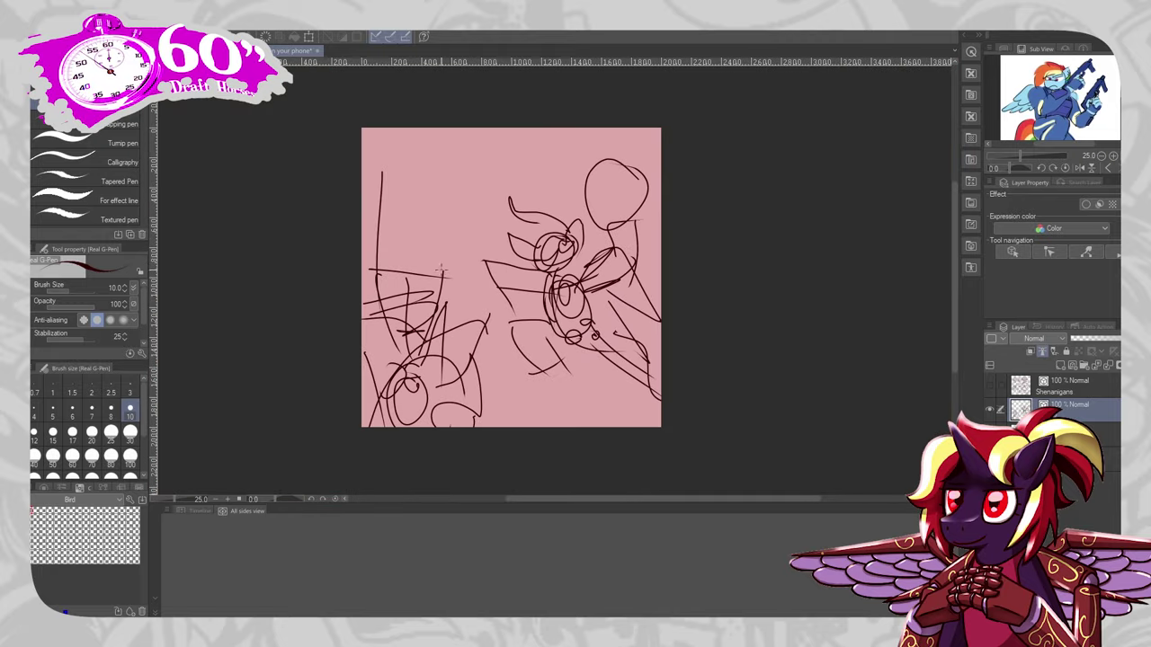
scroll(441, 269, "up", 2)
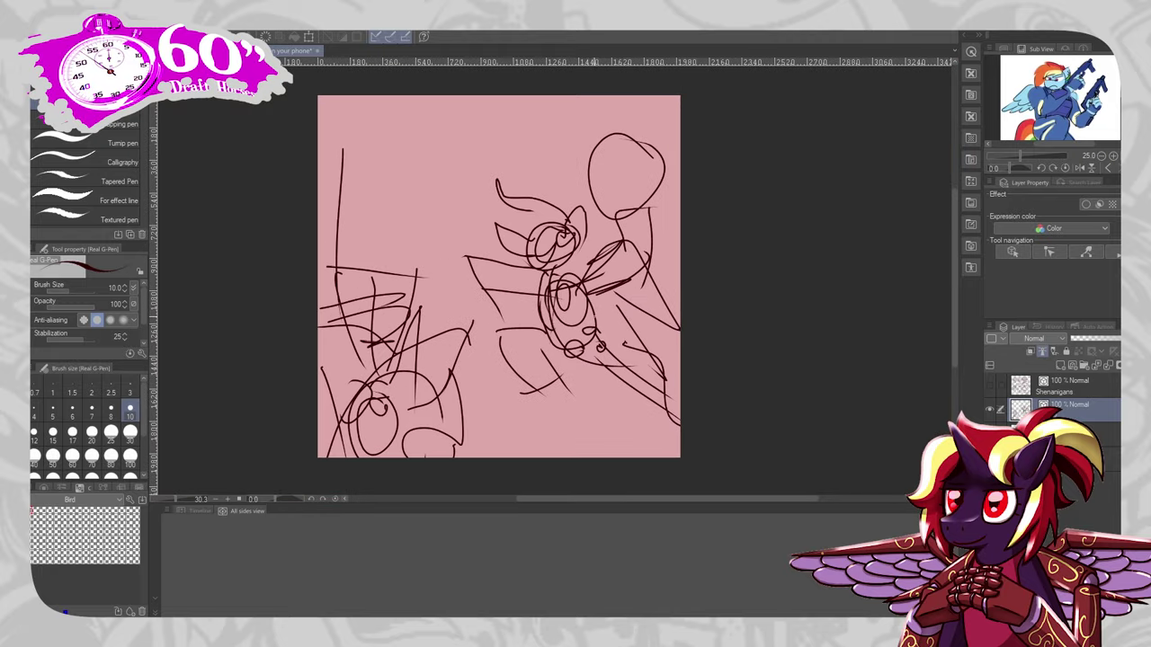
scroll(441, 269, "up", 3)
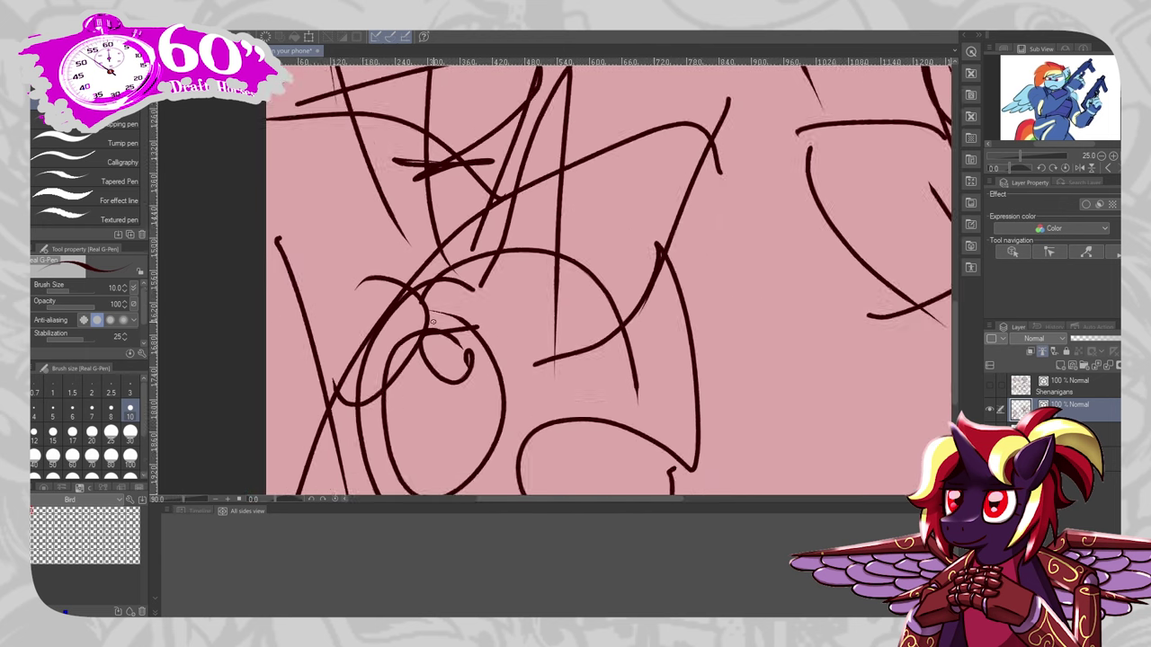
scroll(440, 269, "down", 1)
scroll(456, 365, "down", 5)
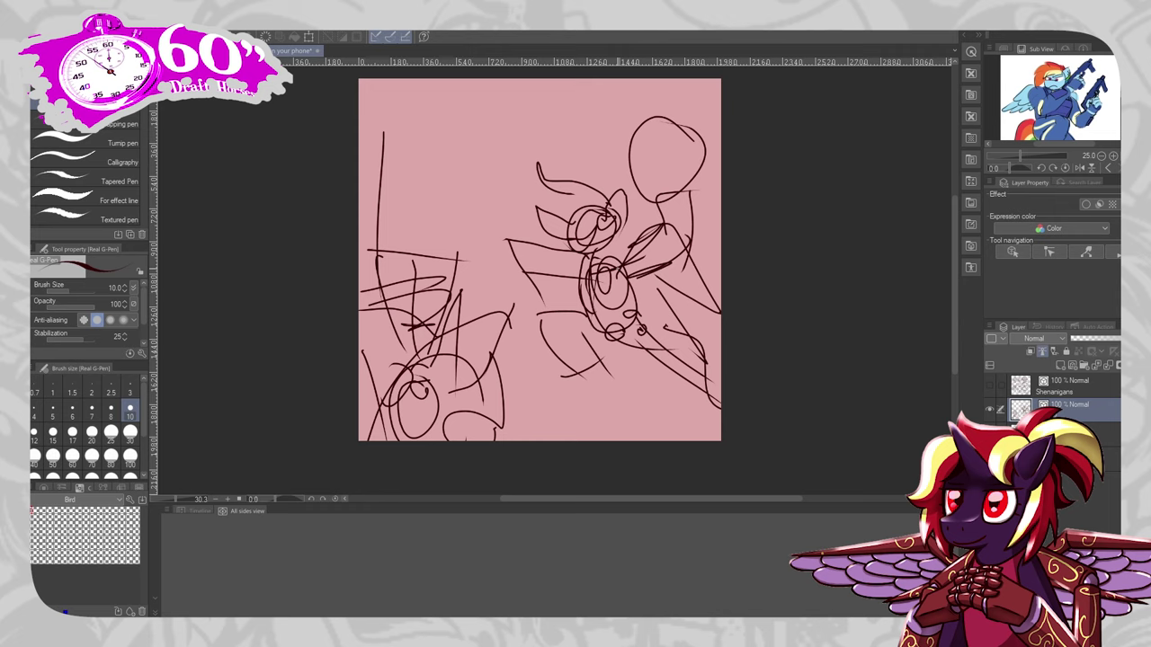
scroll(780, 376, "down", 1)
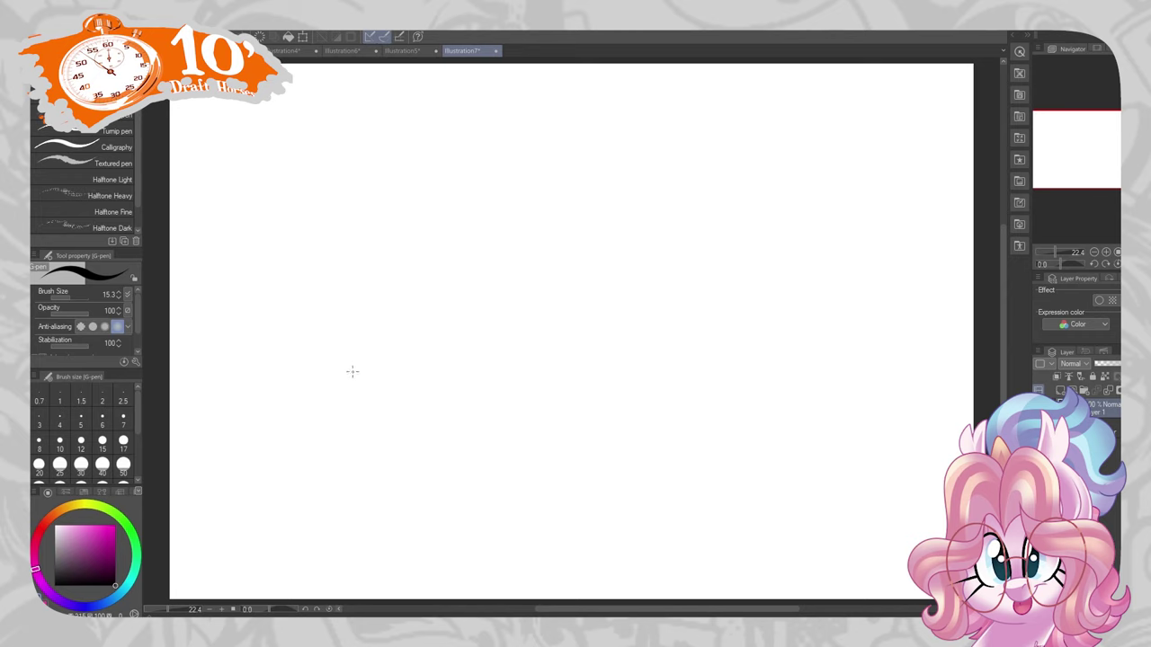
- Sketch a head guide and a separate ball circle on the blank canvas, and fade them beneath a new layer
mouse_move(330, 368)
left_mouse_down()
mouse_move(398, 419)
mouse_move(317, 399)
left_mouse_up()
left_click_drag(453, 191, 463, 248)
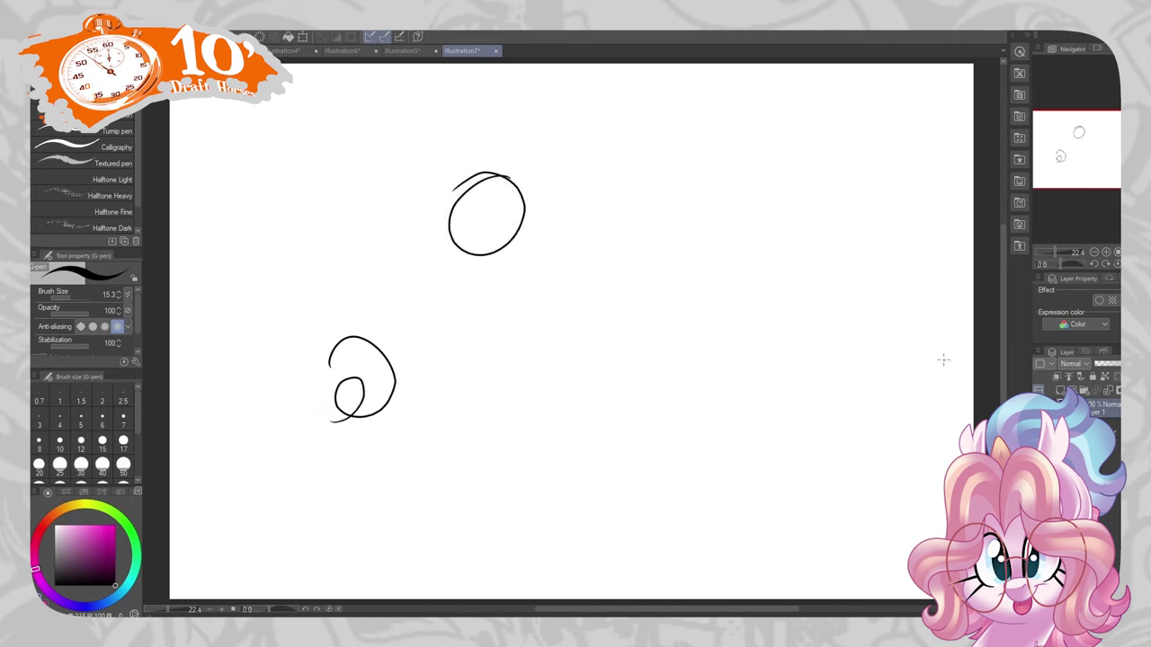
left_click(1104, 366)
left_click(1058, 387)
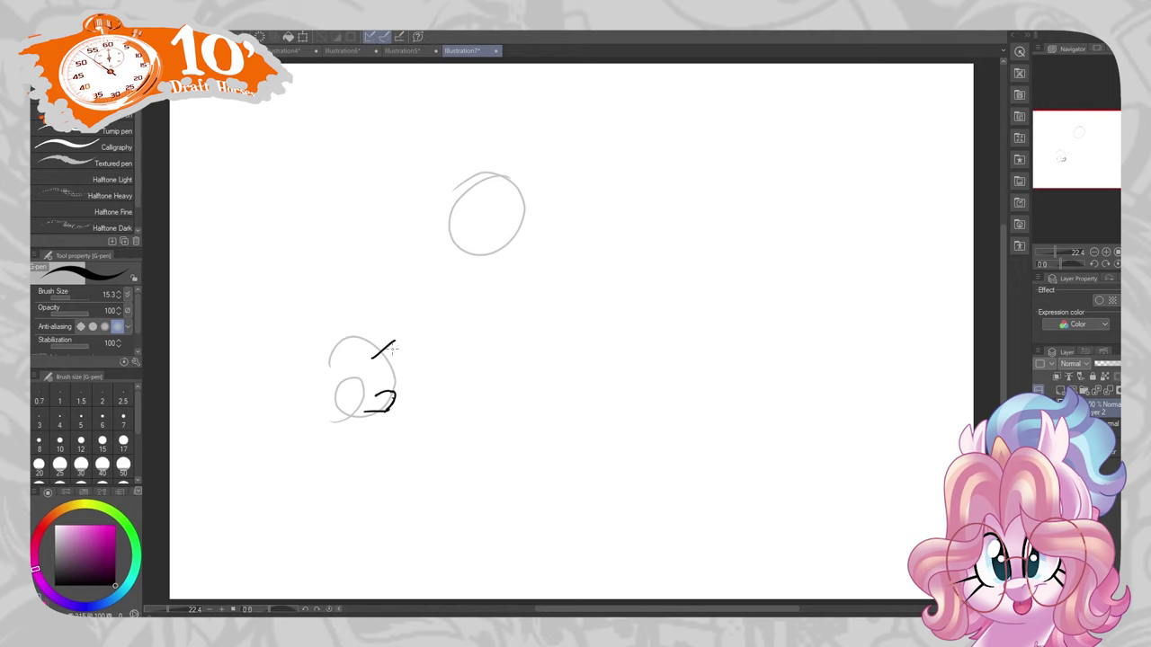
- Draw the pony's squinting face, ear, curly mane and outstretched foreleg, with a ball and motion lines above the head
left_click_drag(378, 286, 378, 337)
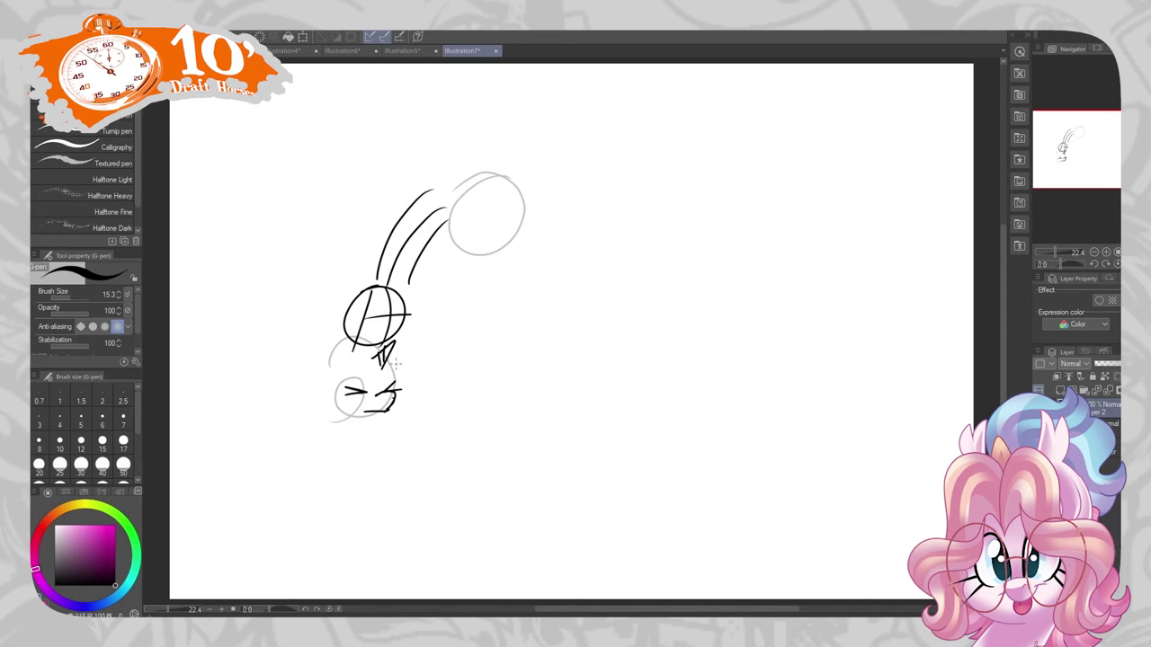
mouse_move(385, 353)
left_mouse_down()
mouse_move(408, 416)
mouse_move(325, 412)
left_mouse_up()
mouse_move(328, 355)
left_mouse_down()
mouse_move(297, 369)
mouse_move(349, 384)
mouse_move(302, 381)
left_mouse_up()
left_click_drag(412, 320, 433, 389)
mouse_move(369, 430)
left_mouse_down()
mouse_move(321, 437)
mouse_move(293, 388)
left_mouse_up()
mouse_move(404, 388)
left_mouse_down()
mouse_move(513, 386)
mouse_move(426, 419)
left_mouse_up()
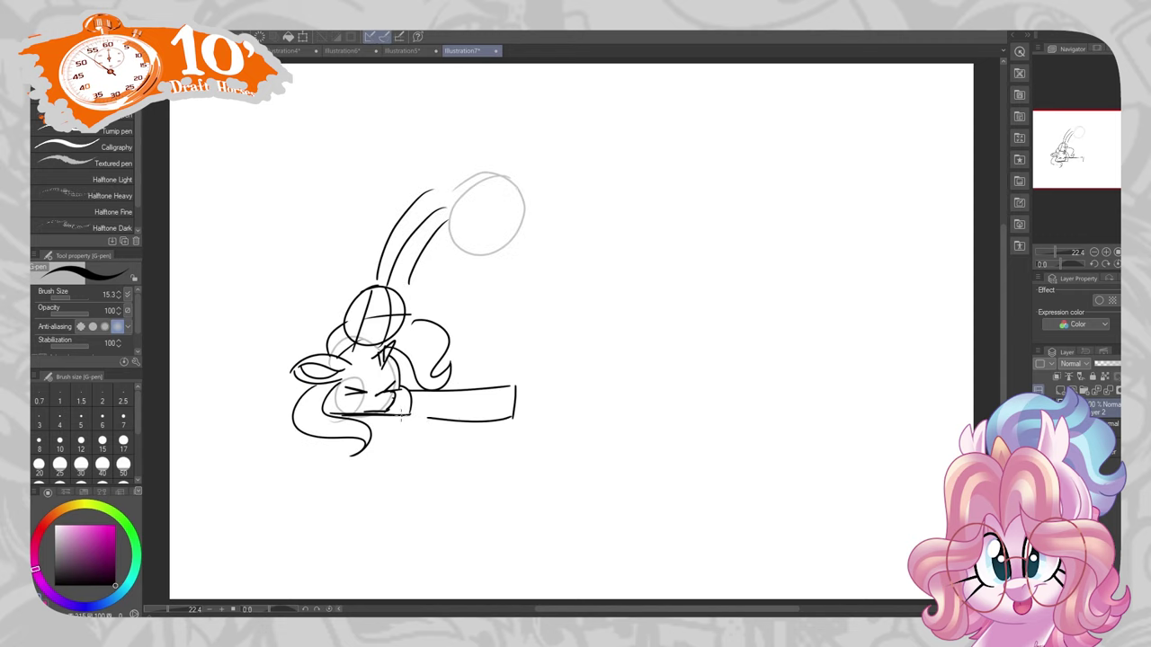
- Draw the pony's second foreleg, rounded body and hindquarters, and a large curling tail, and touch up the face
mouse_move(342, 409)
left_mouse_down()
mouse_move(443, 461)
mouse_move(326, 441)
mouse_move(299, 411)
left_mouse_up()
mouse_move(216, 373)
left_mouse_down()
mouse_move(258, 340)
mouse_move(269, 409)
left_mouse_up()
mouse_move(270, 409)
left_mouse_down()
mouse_move(335, 392)
mouse_move(272, 432)
left_mouse_up()
mouse_move(307, 412)
left_mouse_down()
mouse_move(253, 433)
mouse_move(214, 389)
mouse_move(290, 337)
left_mouse_up()
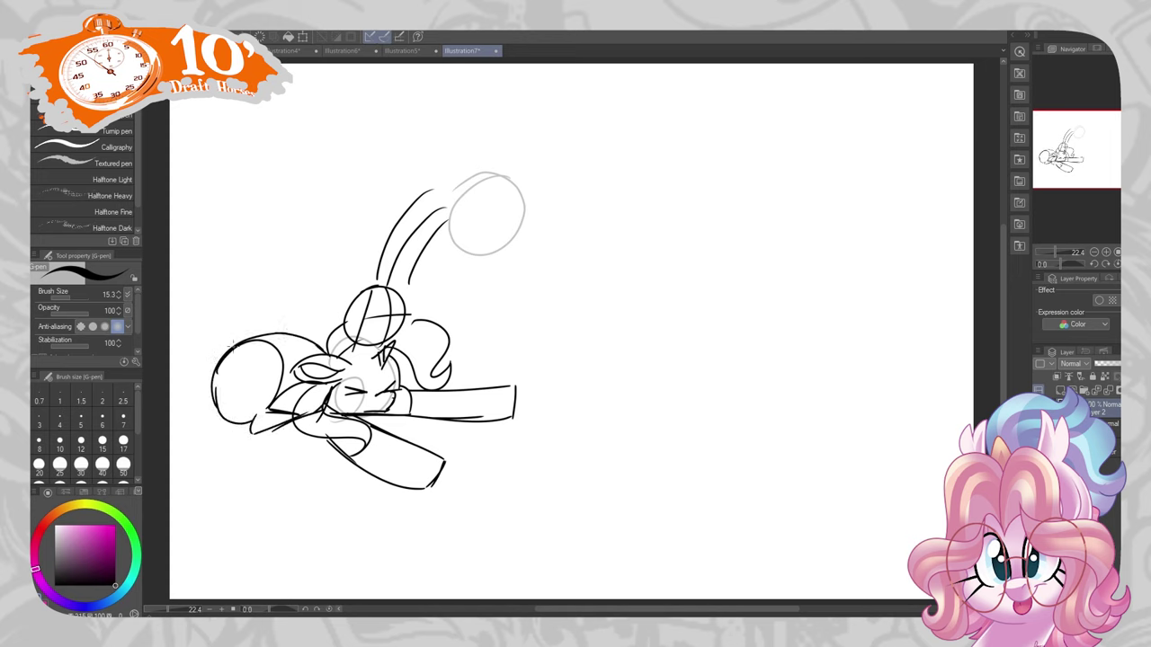
mouse_move(208, 346)
left_mouse_down()
mouse_move(283, 219)
mouse_move(200, 219)
mouse_move(219, 259)
mouse_move(180, 357)
mouse_move(214, 372)
left_mouse_up()
key("e")
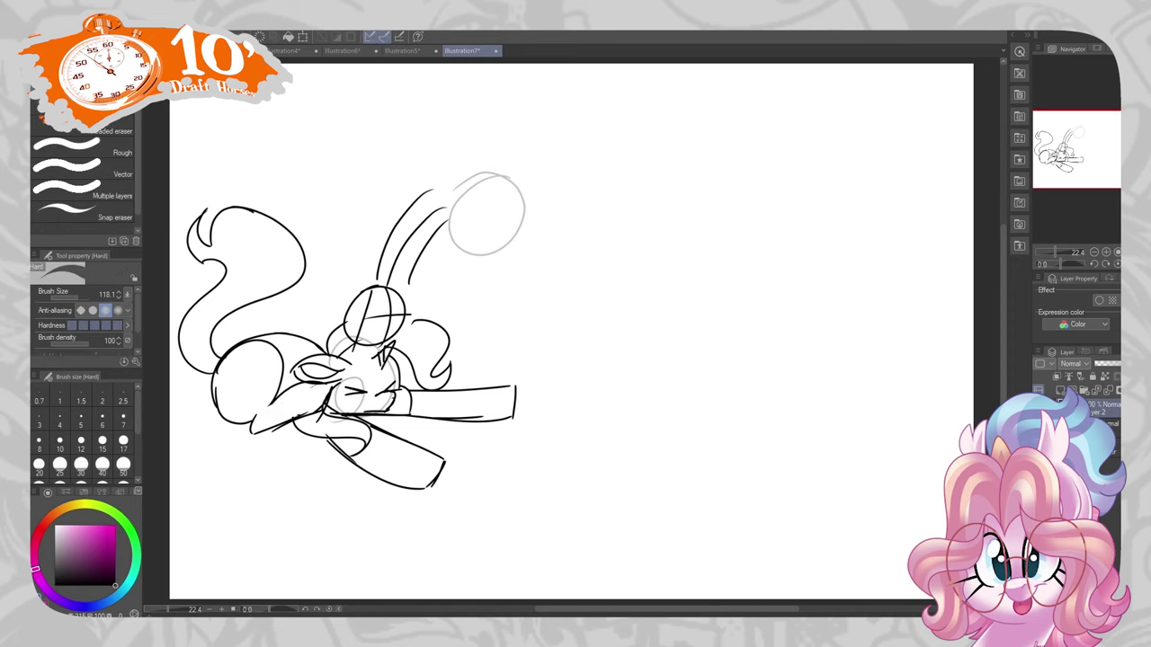
key("p")
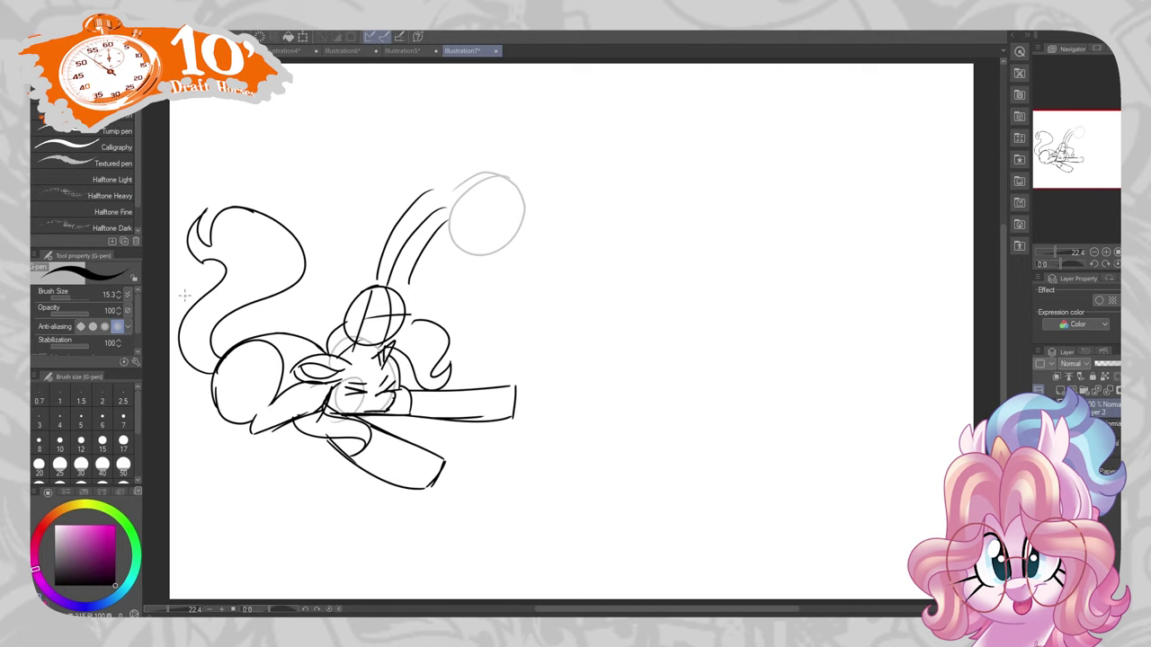
- Move the faded guide circles up and to the right, away from the pony's face
key("k")
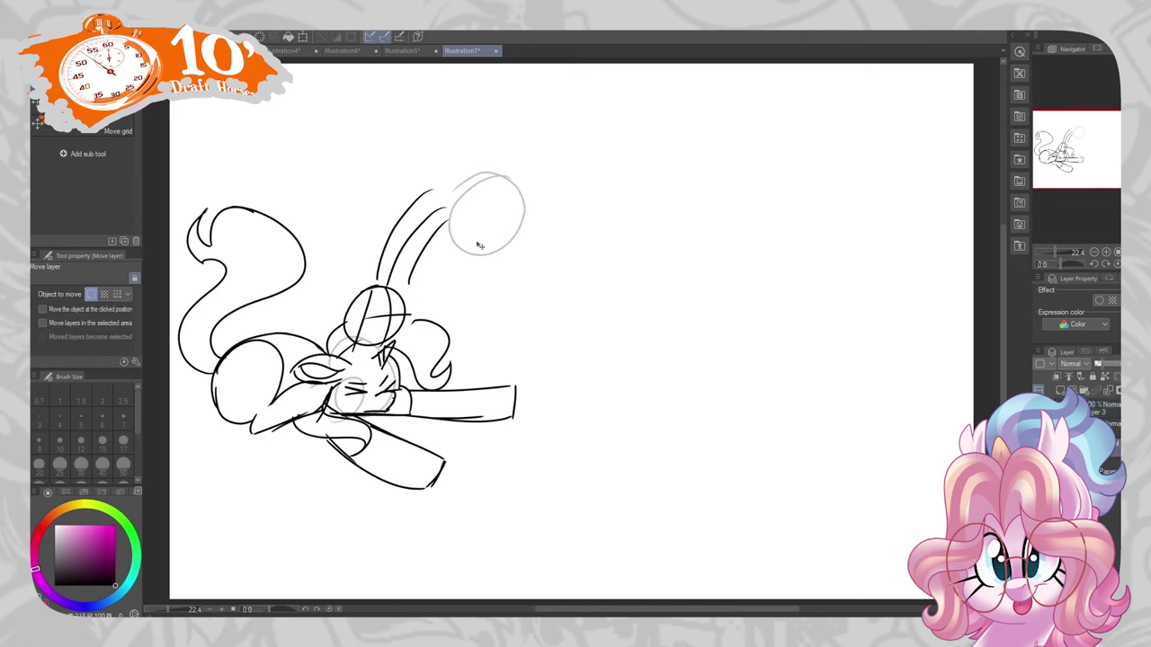
left_click_drag(492, 141, 531, 67)
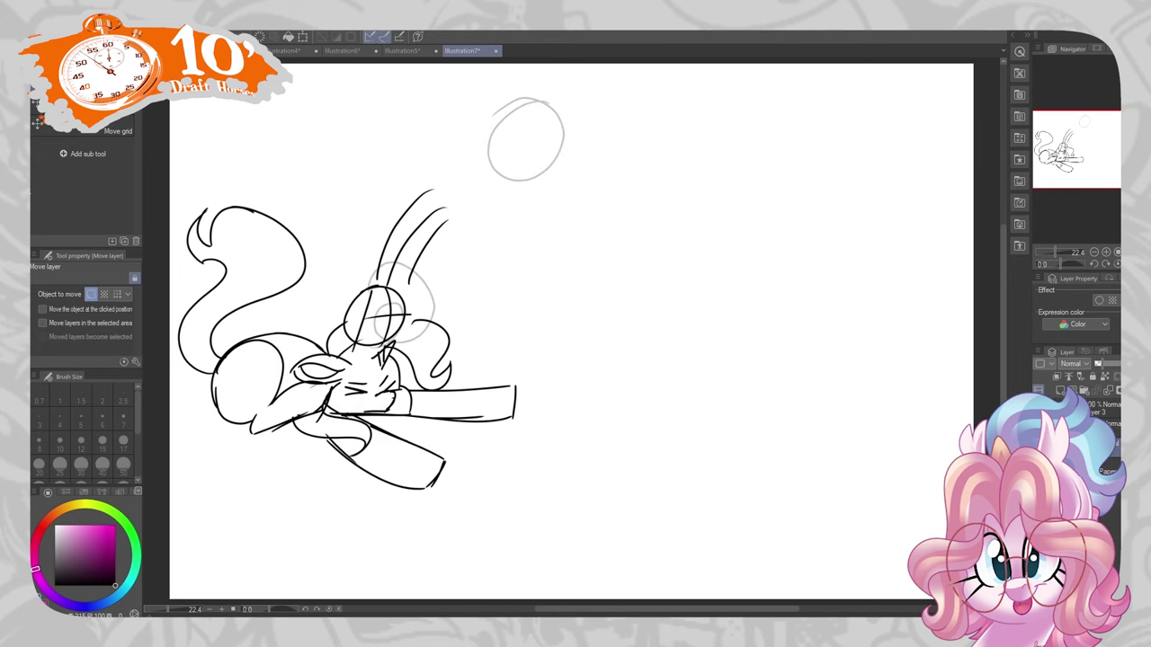
key("p")
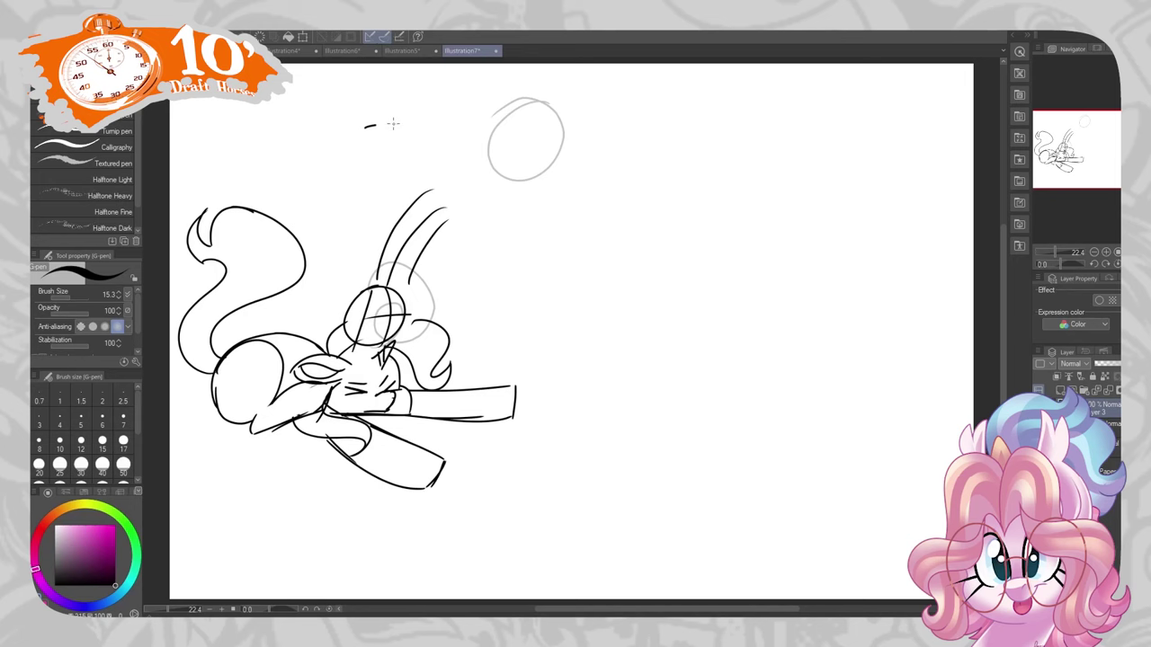
- Draw a basketball backboard, pole and netted hoop above and behind the lying pony, and move the line drawing lower on the canvas
mouse_move(392, 124)
left_mouse_down()
mouse_move(400, 151)
mouse_move(349, 133)
mouse_move(406, 120)
mouse_move(453, 133)
mouse_move(414, 223)
mouse_move(302, 198)
left_mouse_up()
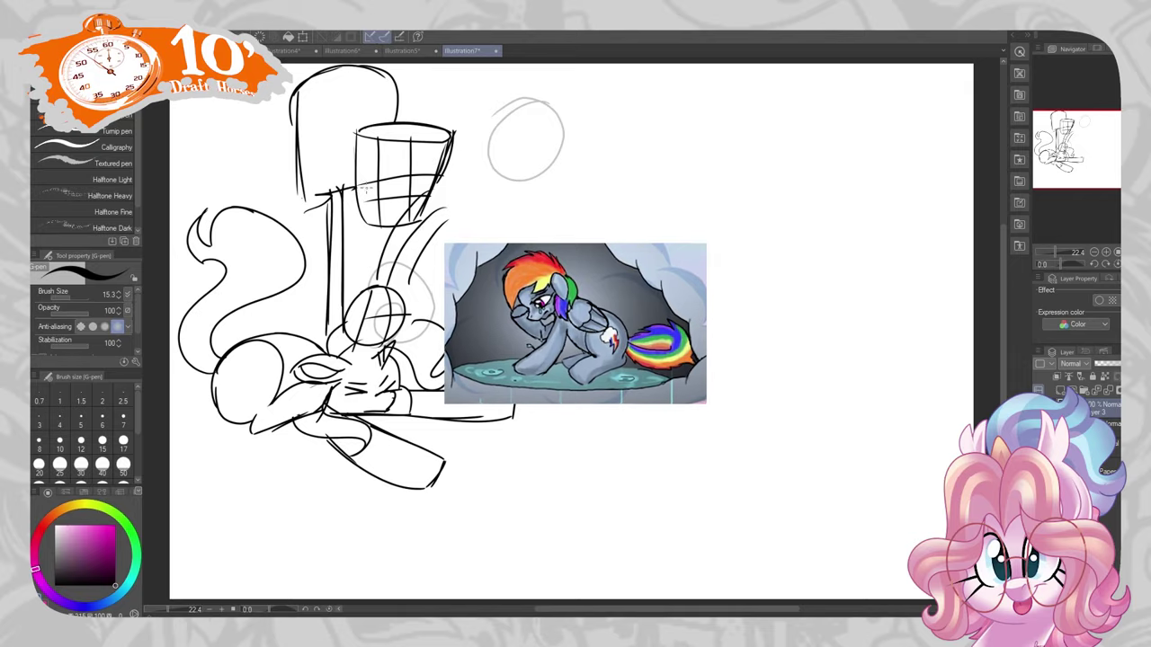
left_click_drag(370, 189, 333, 192)
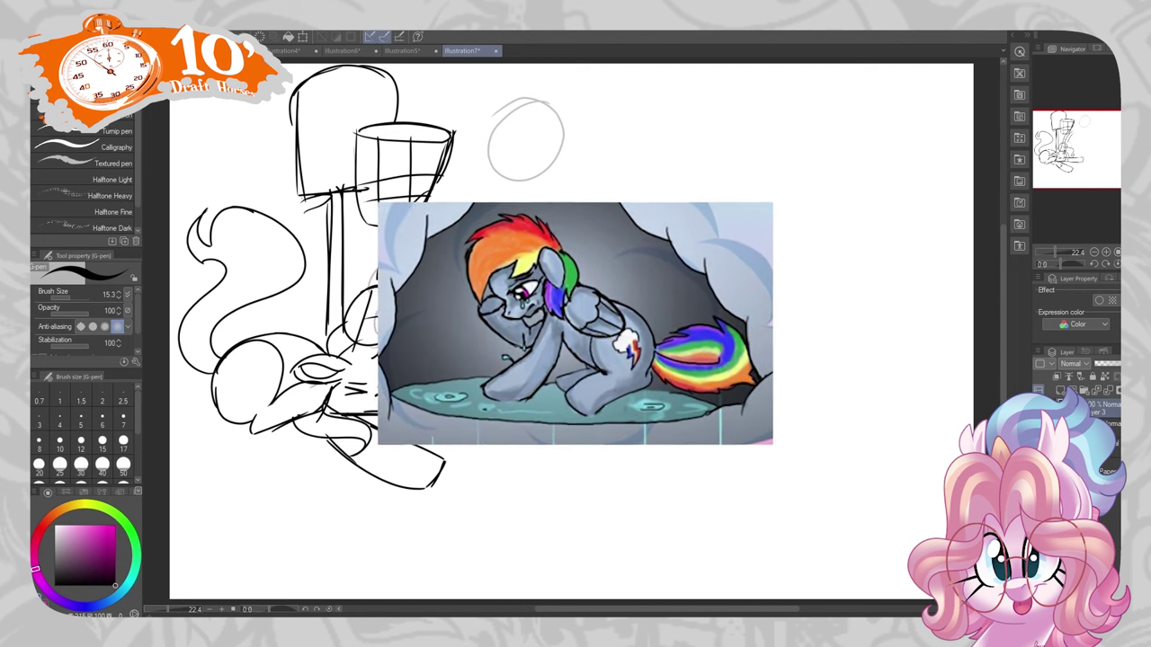
key("k")
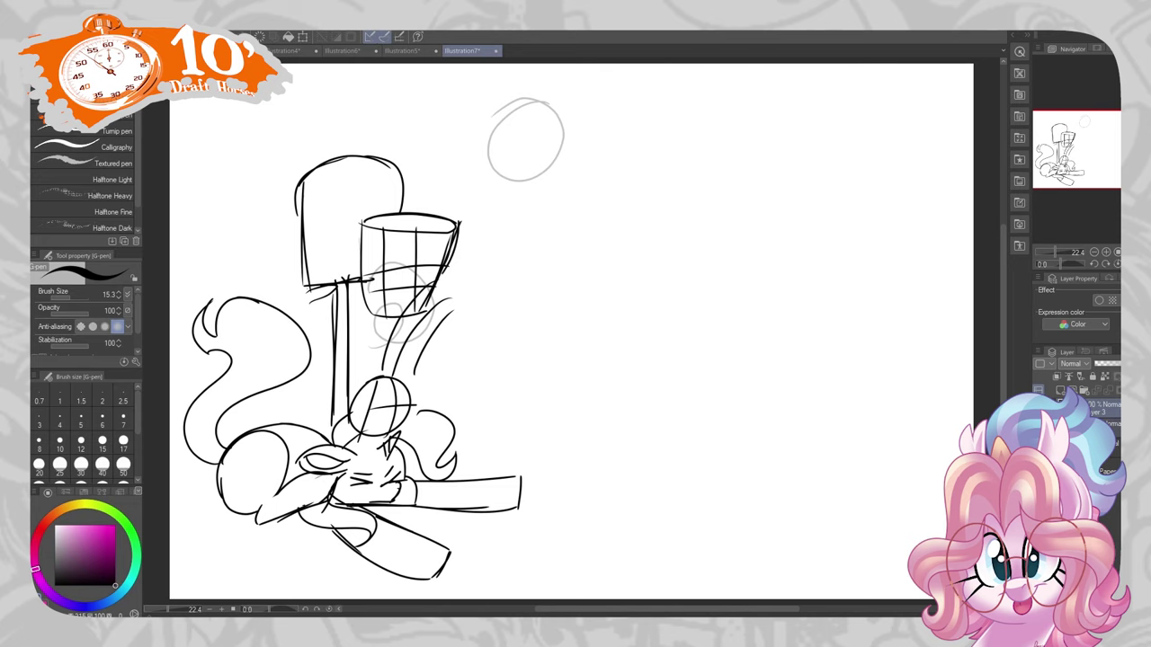
- On a new layer, draw a second pony's head over the faded guide circle, with round eyes, stuck-out tongue, ear and flowing mane
left_click(1062, 393)
mouse_move(535, 151)
left_mouse_down()
mouse_move(538, 161)
mouse_move(514, 162)
left_mouse_up()
left_click_drag(504, 185, 525, 200)
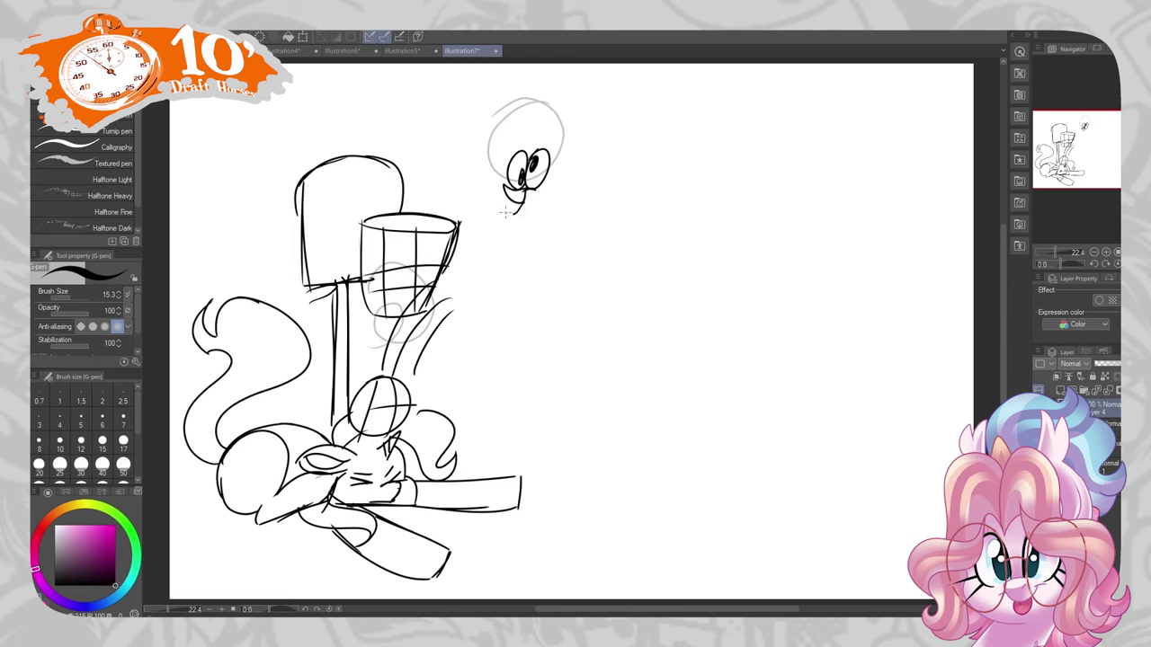
left_click_drag(550, 153, 578, 146)
mouse_move(553, 102)
left_mouse_down()
mouse_move(484, 130)
mouse_move(486, 179)
left_mouse_up()
left_click_drag(568, 157, 536, 225)
mouse_move(565, 225)
left_mouse_down()
mouse_move(583, 254)
mouse_move(584, 150)
left_mouse_up()
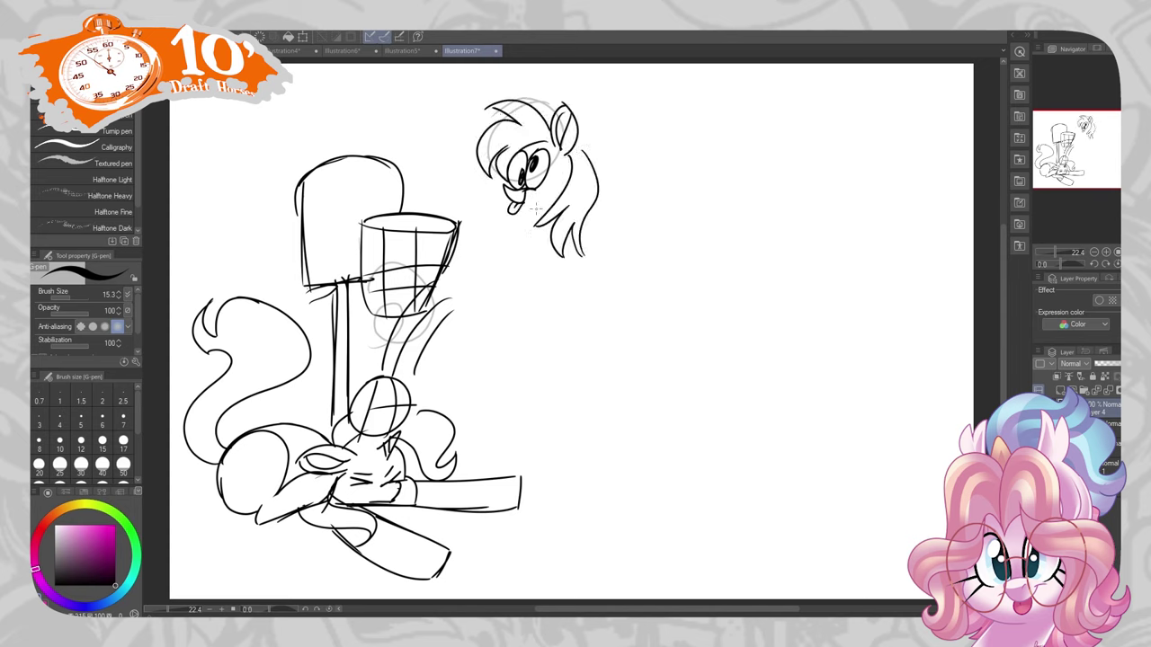
- Draw the second pony's two forelegs hanging down from the chest, redrawing strokes that miss
mouse_move(539, 225)
left_mouse_down()
mouse_move(550, 382)
mouse_move(563, 370)
left_mouse_up()
key("ctrl+z")
left_click_drag(541, 241, 563, 318)
left_click_drag(563, 250, 557, 312)
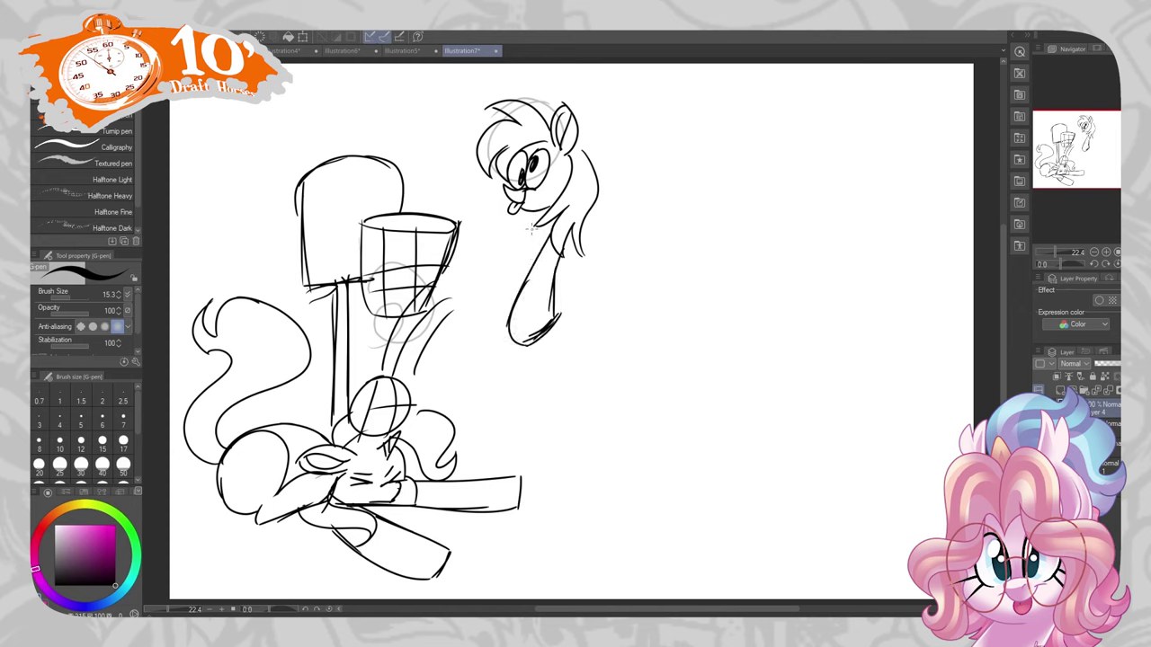
left_click_drag(536, 230, 487, 305)
left_click_drag(522, 259, 496, 340)
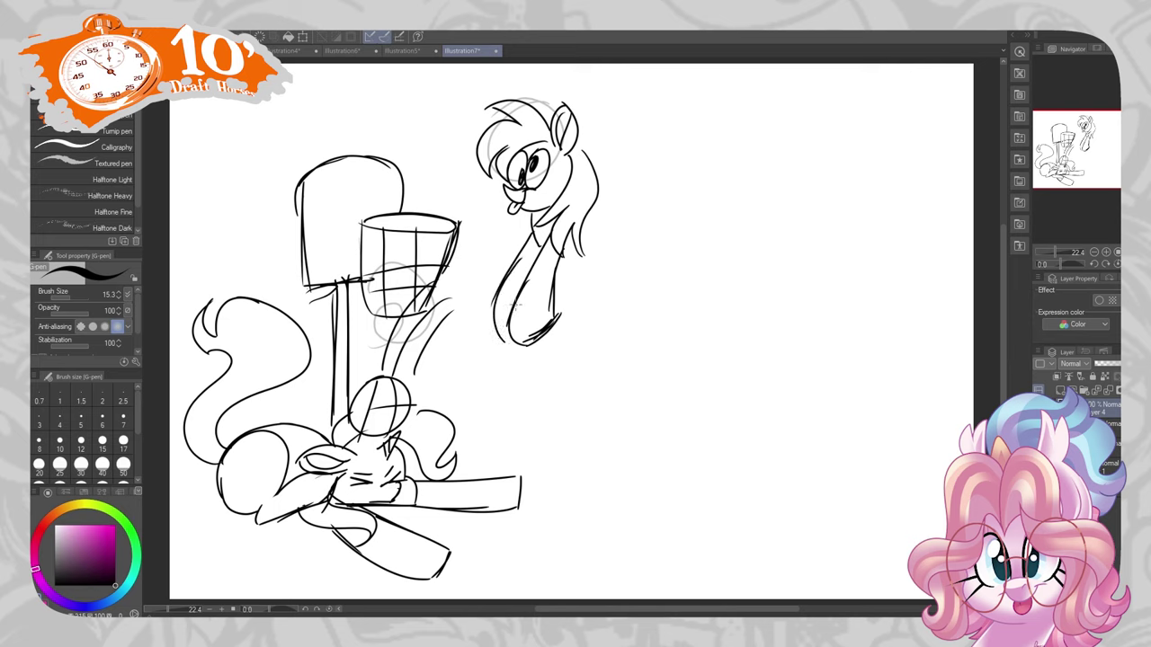
key("ctrl+z")
mouse_move(534, 232)
left_mouse_down()
mouse_move(485, 333)
mouse_move(520, 343)
left_mouse_up()
- Draw the second pony's feathered wing, rounded body, tucked hind leg and long ragged tail
left_click_drag(593, 167, 660, 113)
left_click_drag(661, 114, 655, 142)
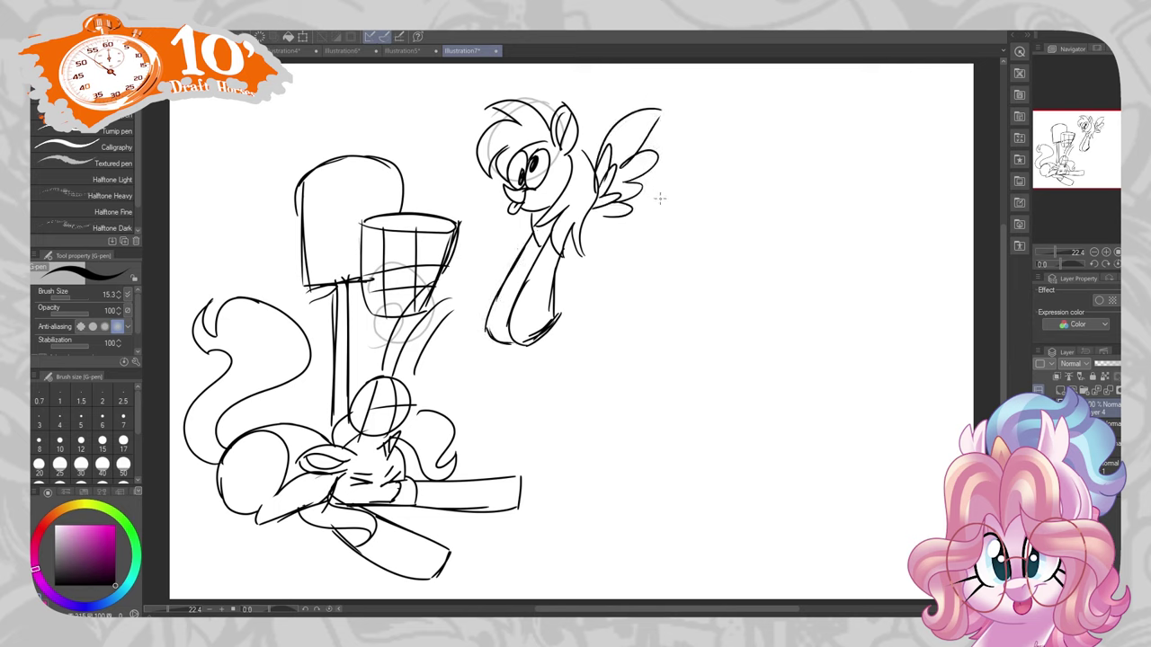
mouse_move(658, 201)
left_mouse_down()
mouse_move(611, 210)
mouse_move(567, 241)
mouse_move(615, 280)
mouse_move(631, 262)
mouse_move(638, 277)
mouse_move(651, 226)
mouse_move(662, 254)
left_mouse_up()
left_click_drag(570, 243, 615, 286)
left_click_drag(558, 262, 598, 282)
left_click_drag(667, 241, 689, 428)
left_click_drag(611, 372, 602, 407)
left_click_drag(651, 299, 591, 378)
left_click_drag(653, 273, 667, 300)
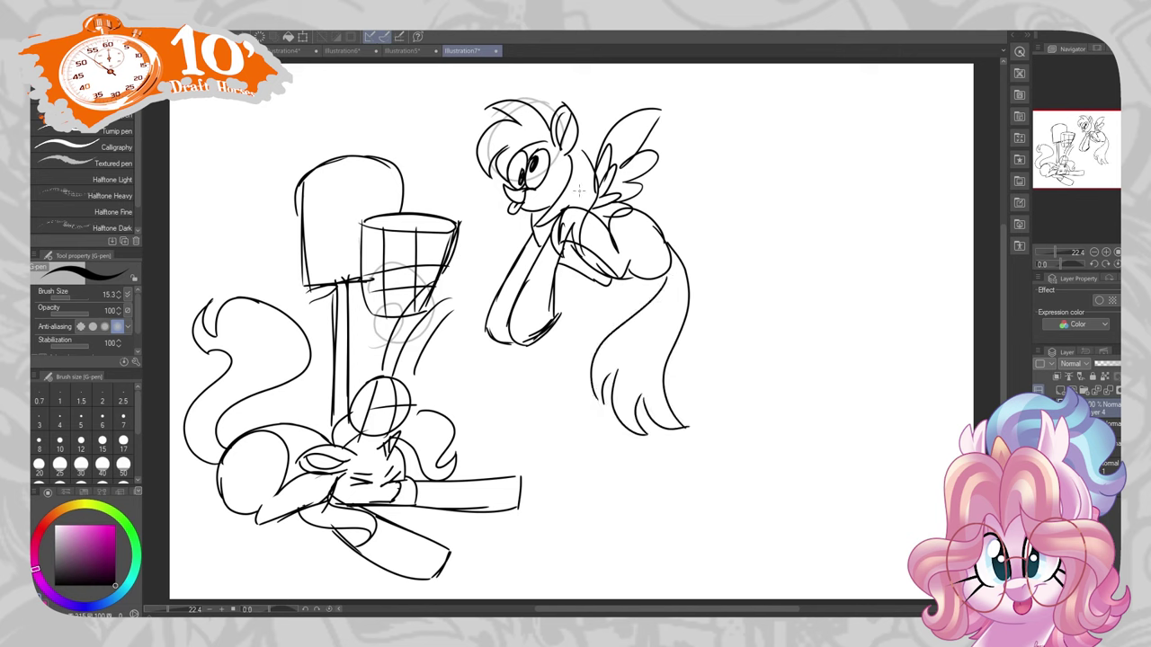
- Erase overlapping lines at the flying pony's chest and mane, and draw the far wing behind the first one
key("e")
mouse_move(572, 226)
left_mouse_down()
mouse_move(602, 245)
mouse_move(589, 241)
left_mouse_up()
key("p")
left_click_drag(593, 159, 615, 142)
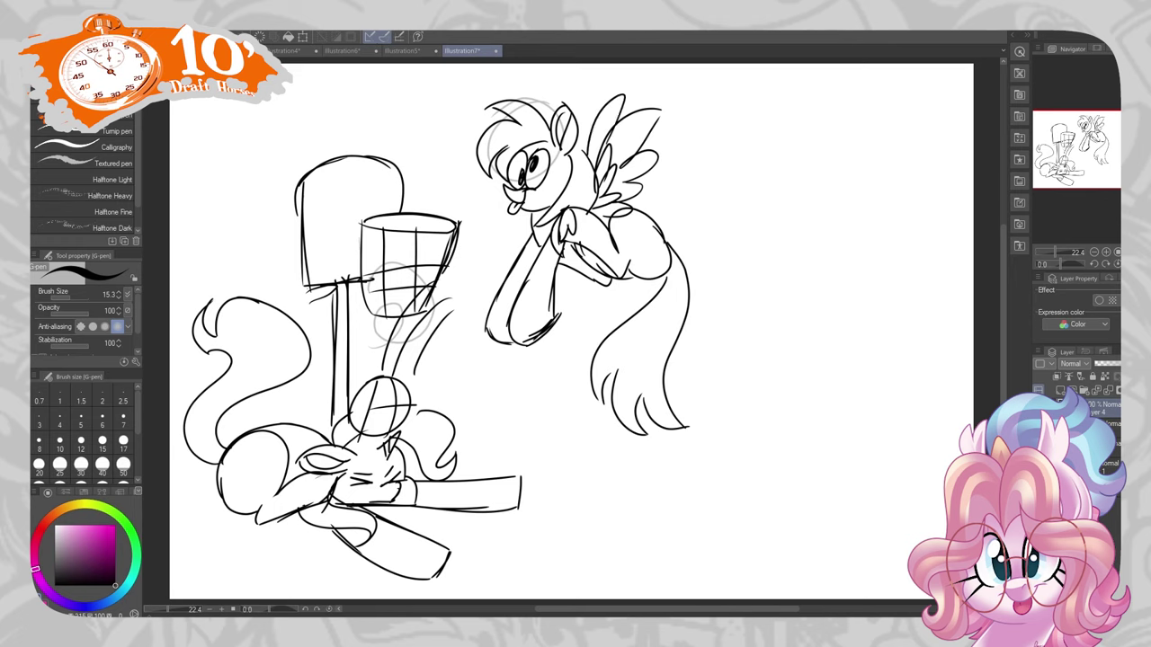
- Paste pony color reference pictures into the canvas's upper-left corner and add new layers for coloring
key("ctrl+v")
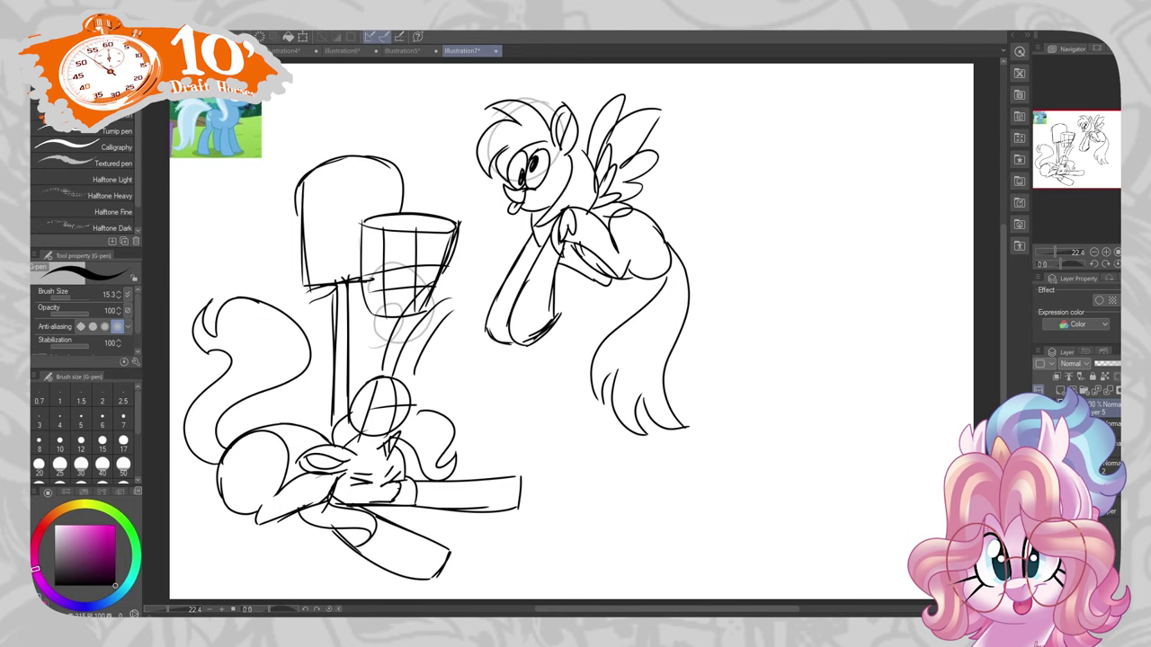
left_click(1059, 389)
left_click(1059, 389)
left_click(1058, 390)
left_click(1058, 390)
- Color the flying pony's body and wings blue-grey, the mane and tail pale yellow, and the eyes white
mouse_move(635, 227)
left_mouse_down()
mouse_move(611, 241)
mouse_move(664, 258)
mouse_move(612, 260)
mouse_move(622, 263)
mouse_move(539, 195)
mouse_move(561, 168)
mouse_move(531, 194)
mouse_move(556, 150)
mouse_move(533, 191)
mouse_move(540, 160)
left_mouse_up()
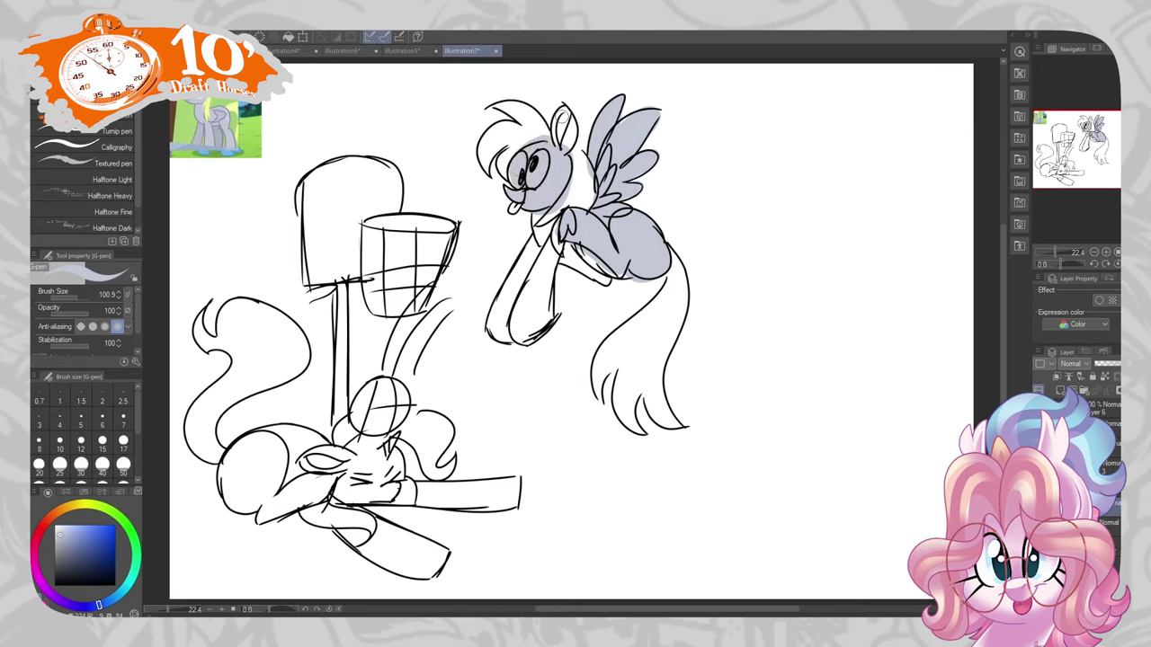
left_click_drag(563, 116, 565, 142)
mouse_move(542, 278)
left_mouse_down()
mouse_move(549, 296)
mouse_move(512, 323)
left_mouse_up()
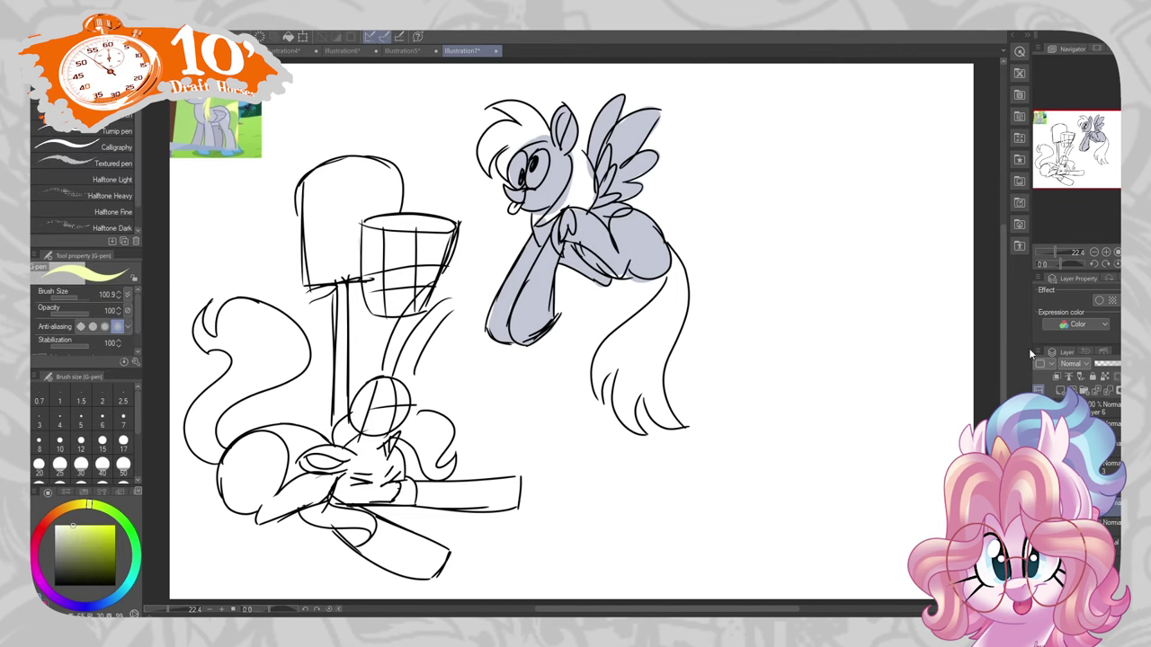
mouse_move(673, 252)
left_mouse_down()
mouse_move(681, 430)
mouse_move(640, 432)
mouse_move(626, 363)
mouse_move(669, 318)
mouse_move(655, 419)
mouse_move(637, 419)
mouse_move(659, 310)
left_mouse_up()
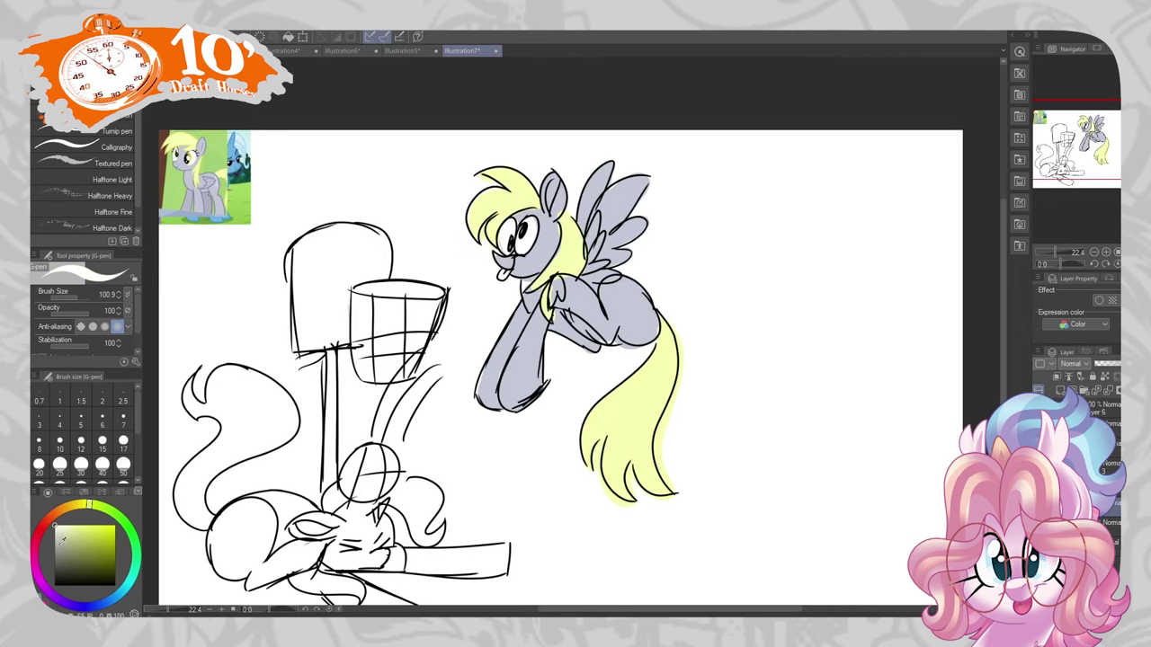
- Color the flying pony's tongue orange and paint pale bubble marks on its flank
left_click(52, 514)
left_click(81, 541)
left_click_drag(76, 294, 69, 294)
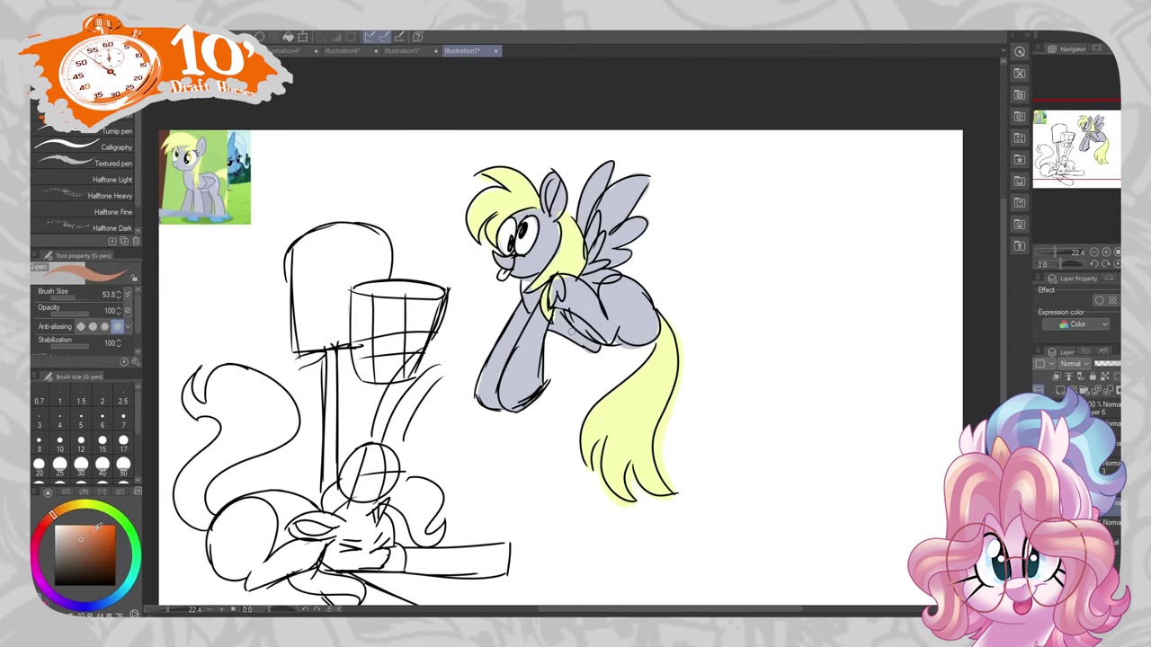
left_click_drag(500, 273, 508, 277)
left_click(99, 602)
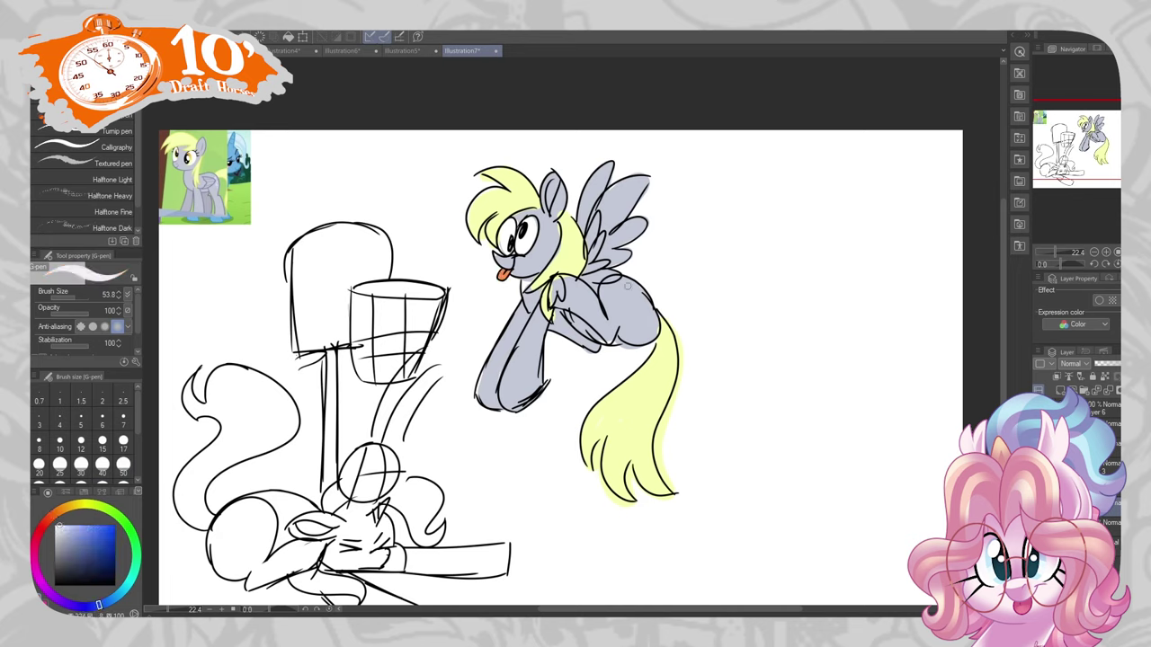
left_click_drag(628, 285, 618, 287)
- Color the ball on the lying pony's head light orange
key("i")
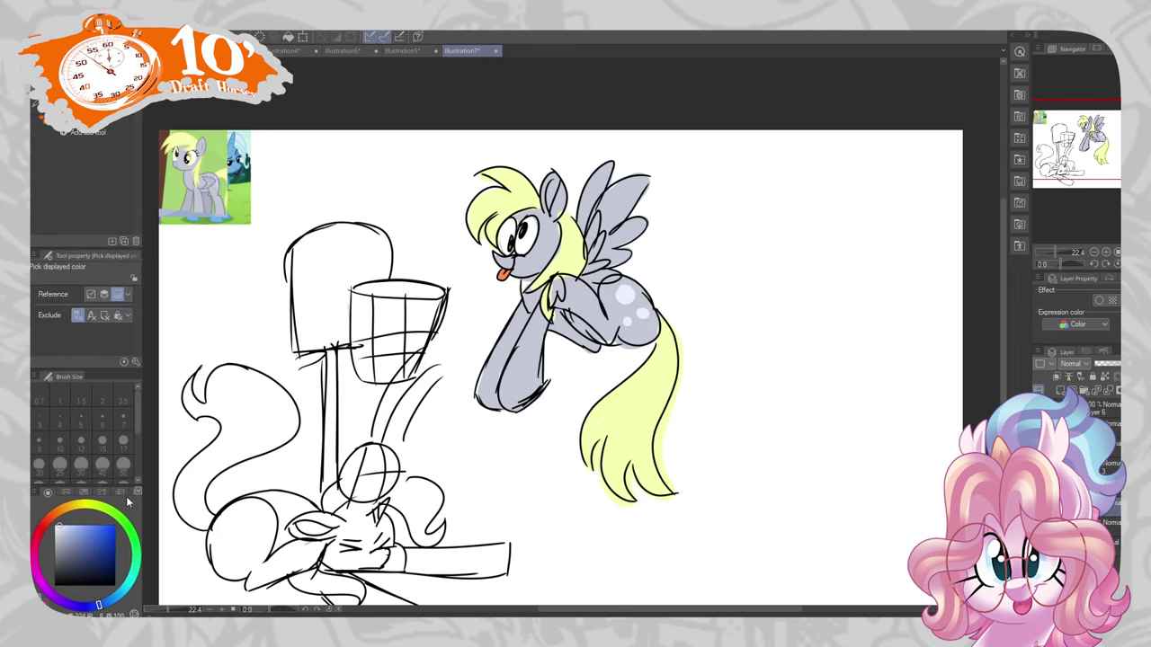
left_click(54, 518)
key("p")
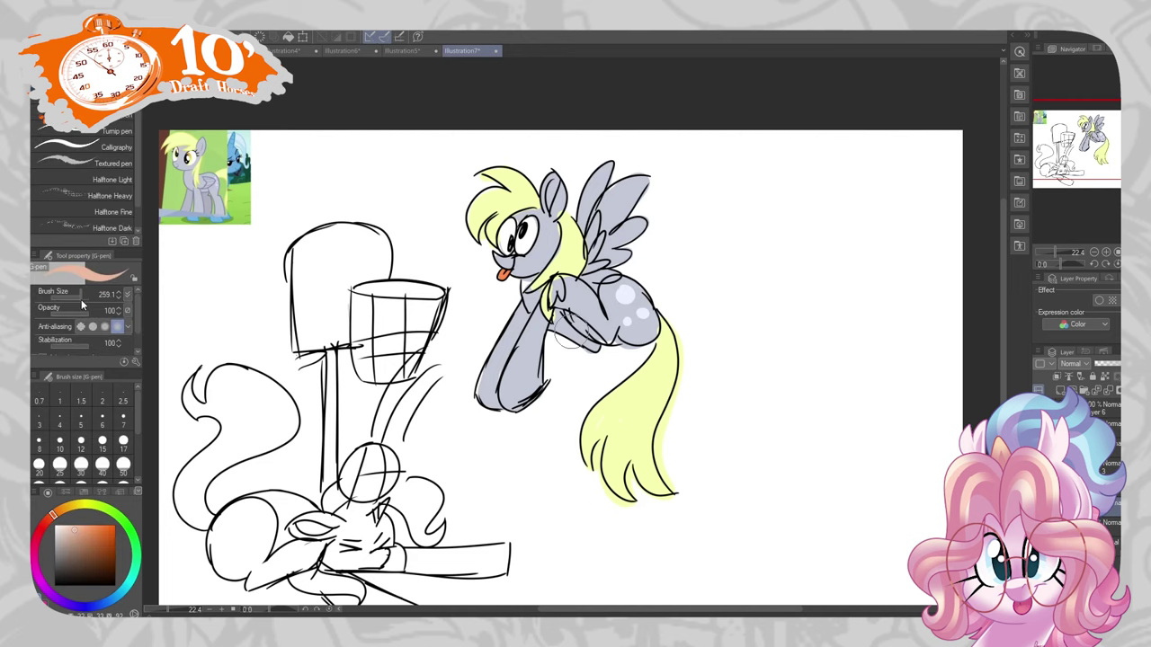
left_click_drag(349, 454, 387, 486)
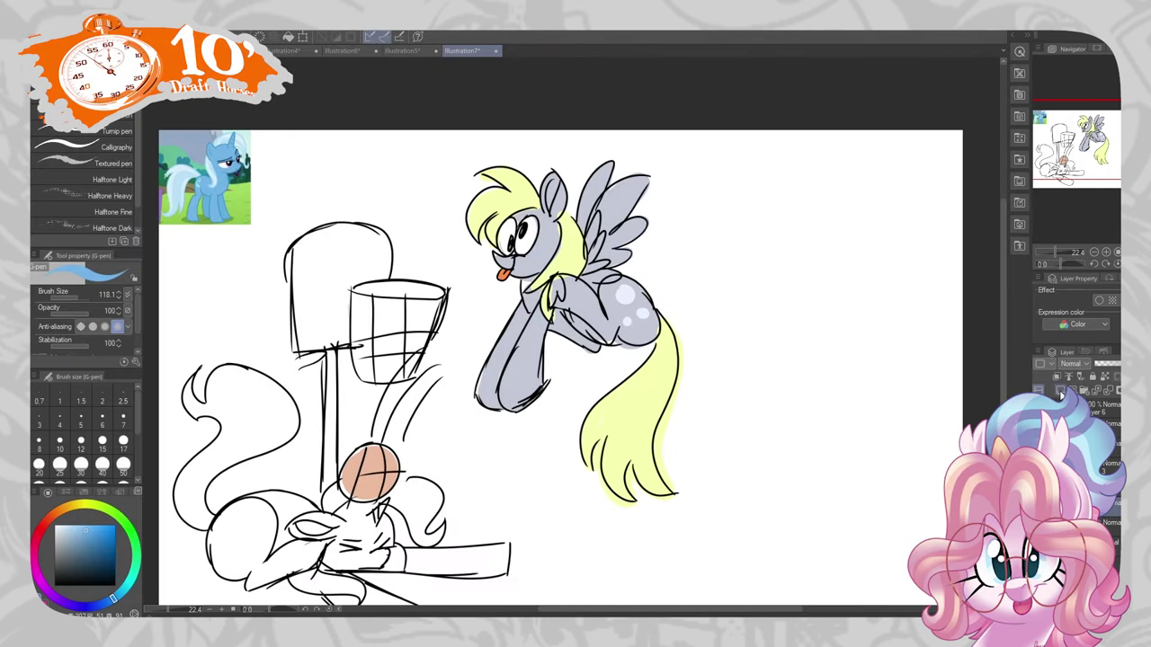
- Color the lying pony's head, body and legs medium blue, matching the reference picture
left_click_drag(1079, 159, 1068, 175)
mouse_move(435, 382)
left_mouse_down()
mouse_move(475, 374)
mouse_move(490, 422)
mouse_move(423, 421)
mouse_move(453, 423)
mouse_move(405, 384)
mouse_move(460, 379)
left_mouse_up()
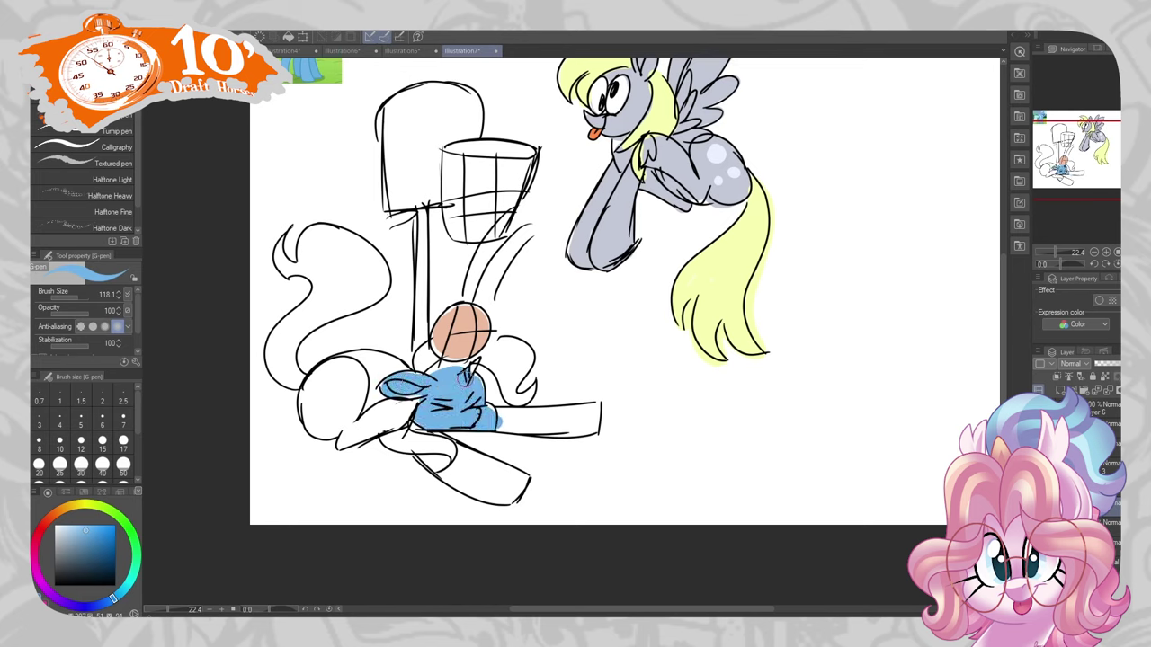
left_click(381, 417)
- Color the lying pony's mane and tail light blue and add paler streaks inside them
key("i")
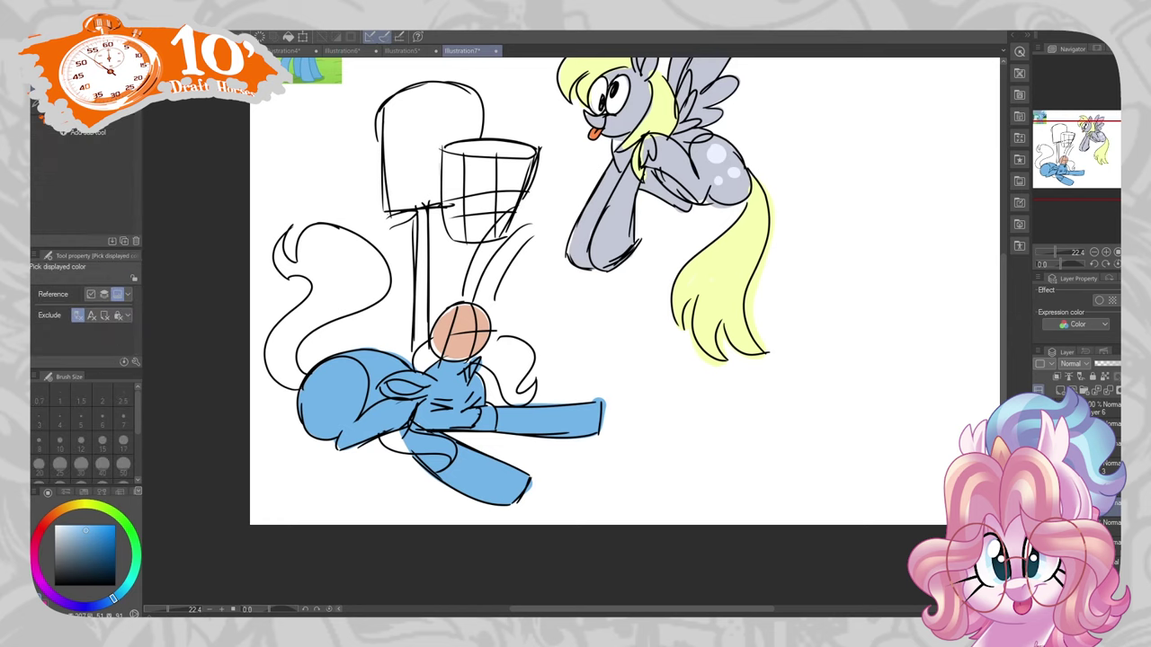
key("p")
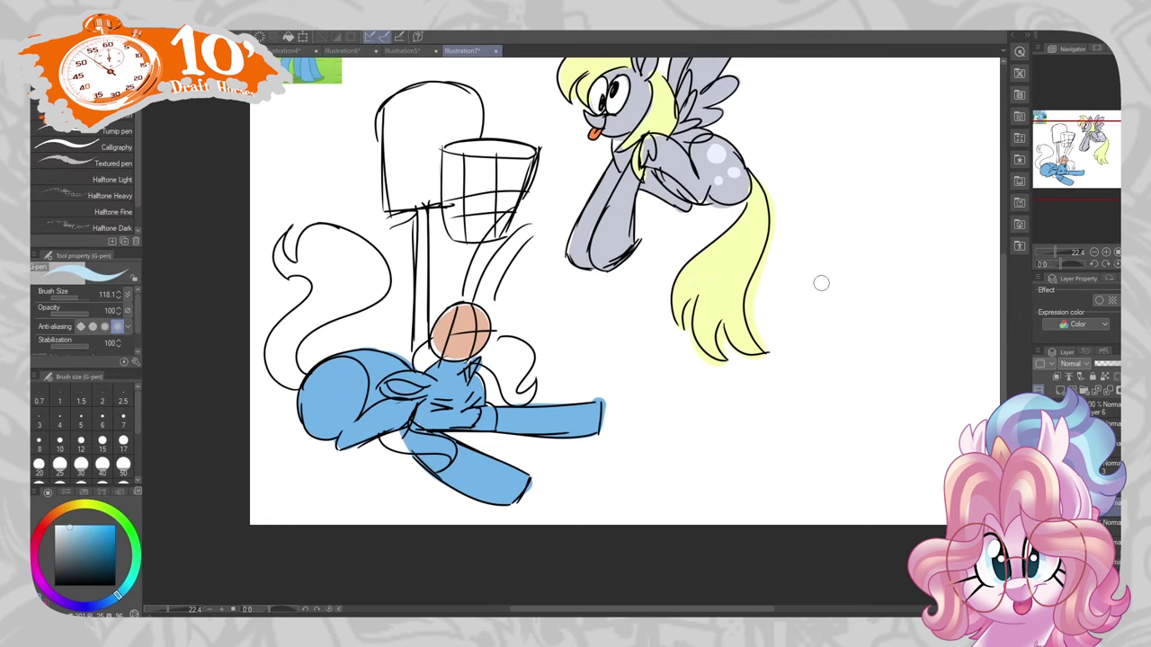
mouse_move(342, 232)
left_mouse_down()
mouse_move(385, 274)
mouse_move(322, 316)
mouse_move(290, 390)
mouse_move(270, 324)
mouse_move(278, 261)
mouse_move(313, 244)
mouse_move(342, 270)
mouse_move(325, 261)
mouse_move(289, 364)
left_mouse_up()
mouse_move(460, 365)
left_mouse_down()
mouse_move(490, 359)
mouse_move(529, 392)
mouse_move(487, 351)
mouse_move(510, 362)
mouse_move(487, 358)
left_mouse_up()
mouse_move(402, 437)
left_mouse_down()
mouse_move(449, 454)
mouse_move(382, 439)
left_mouse_up()
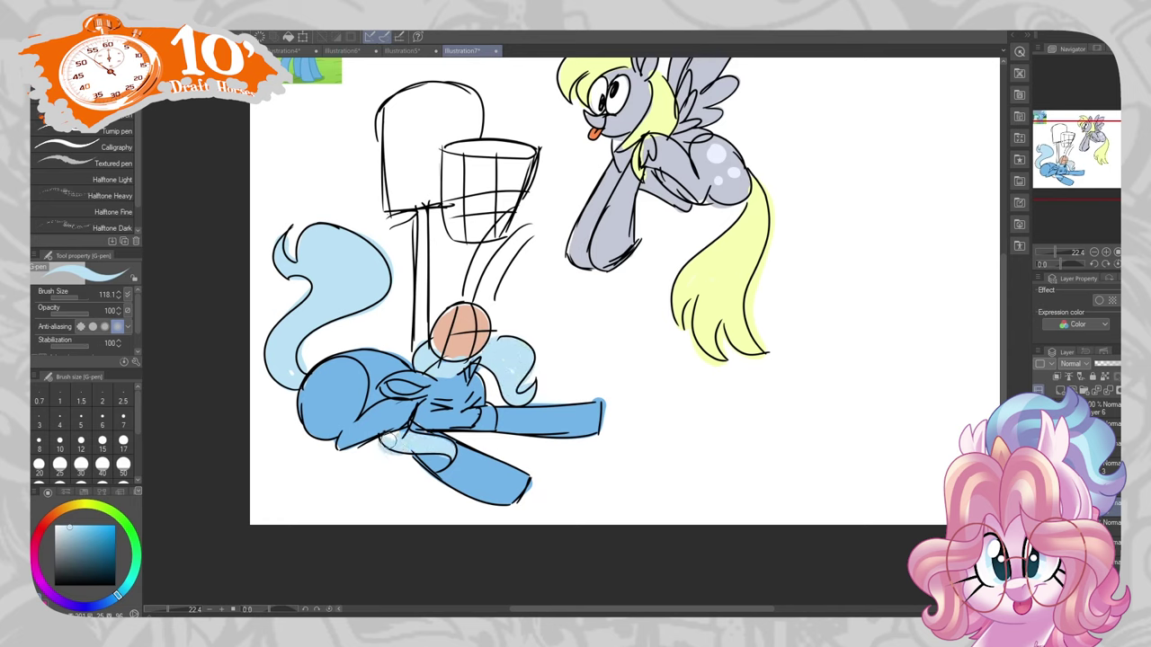
left_click(280, 319, "alt")
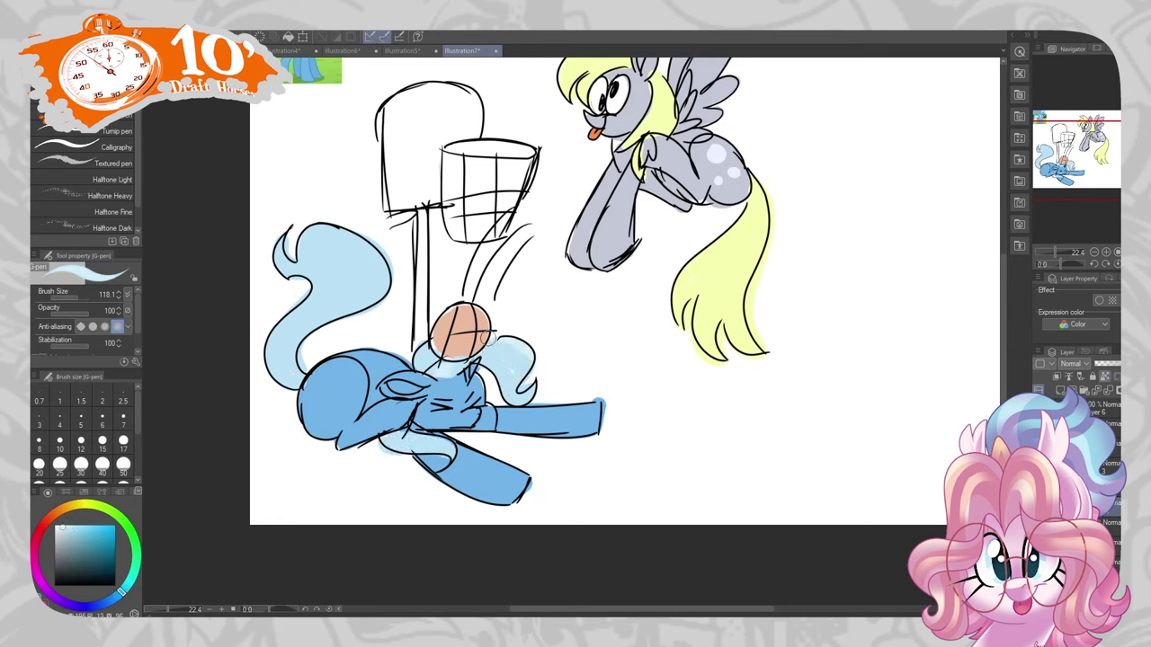
left_click_drag(364, 256, 290, 364)
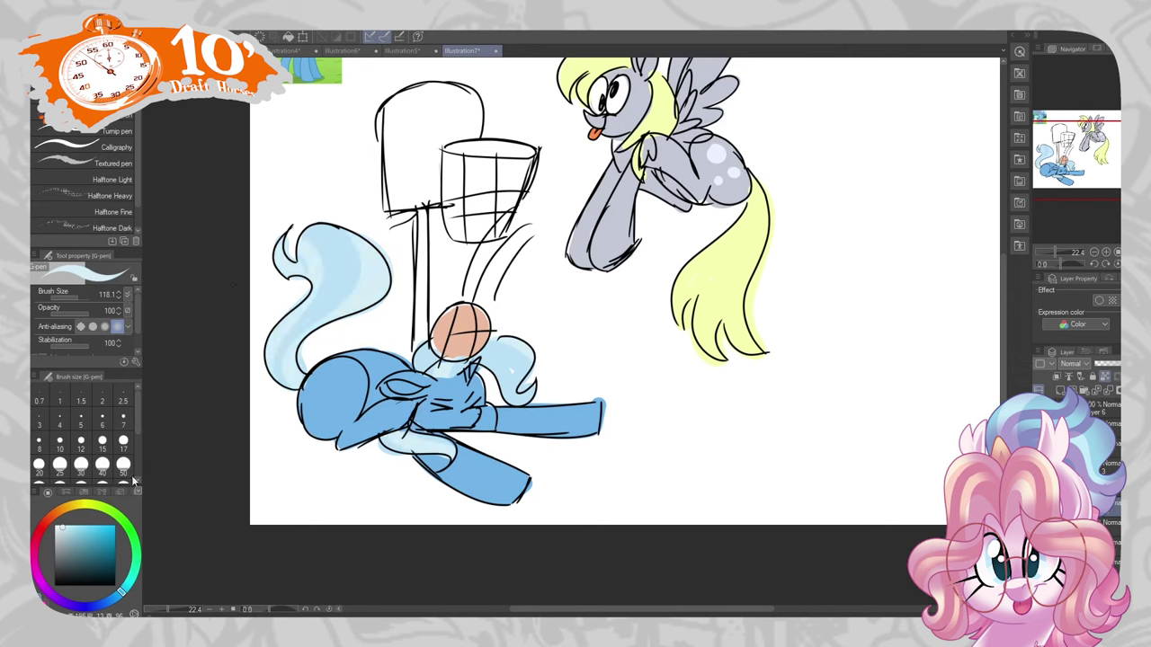
- Color the basketball backboard brown and its pole a darker reddish brown
left_click(48, 518)
left_click(72, 554)
mouse_move(473, 99)
left_mouse_down()
mouse_move(460, 207)
mouse_move(423, 180)
mouse_move(454, 86)
mouse_move(398, 149)
left_mouse_up()
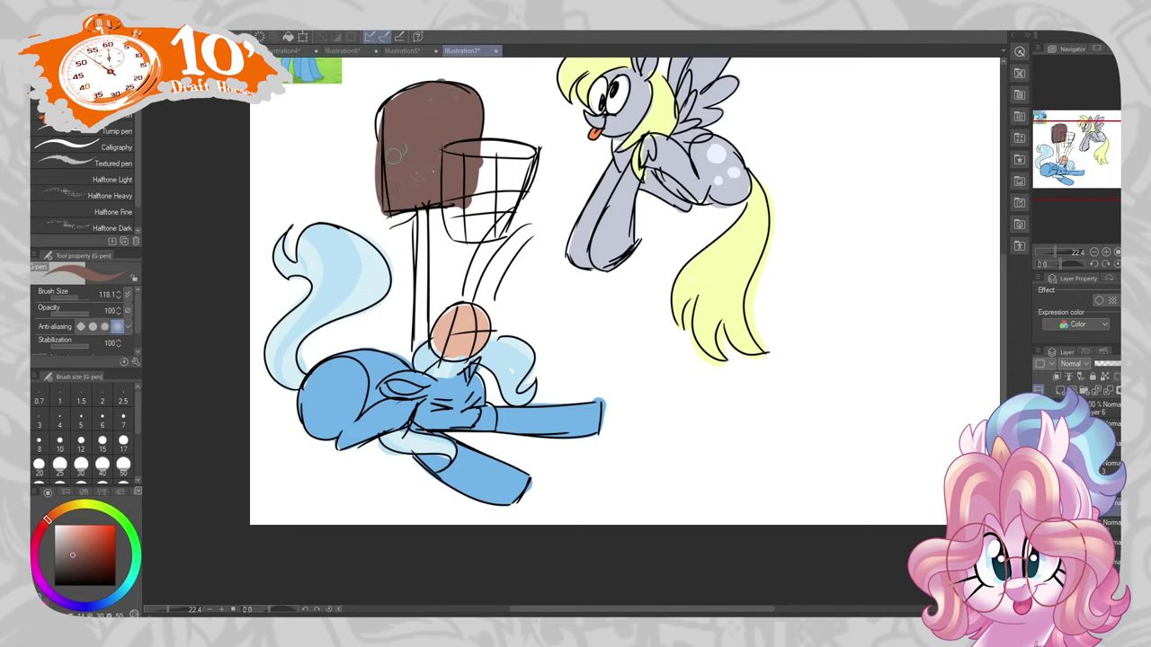
left_click(75, 565)
left_click(39, 531)
left_click_drag(419, 212, 417, 349)
- Erase the brown paint that spills past the backboard's outline
key("i")
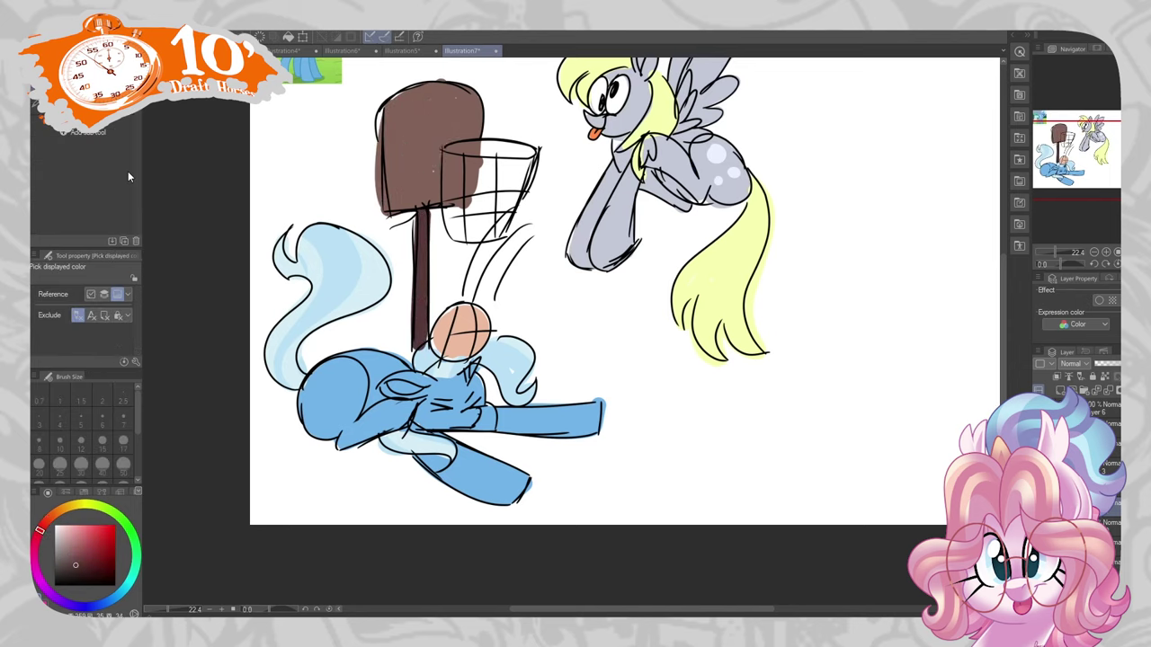
scroll(620, 333, "up", 3)
scroll(621, 351, "left", 1)
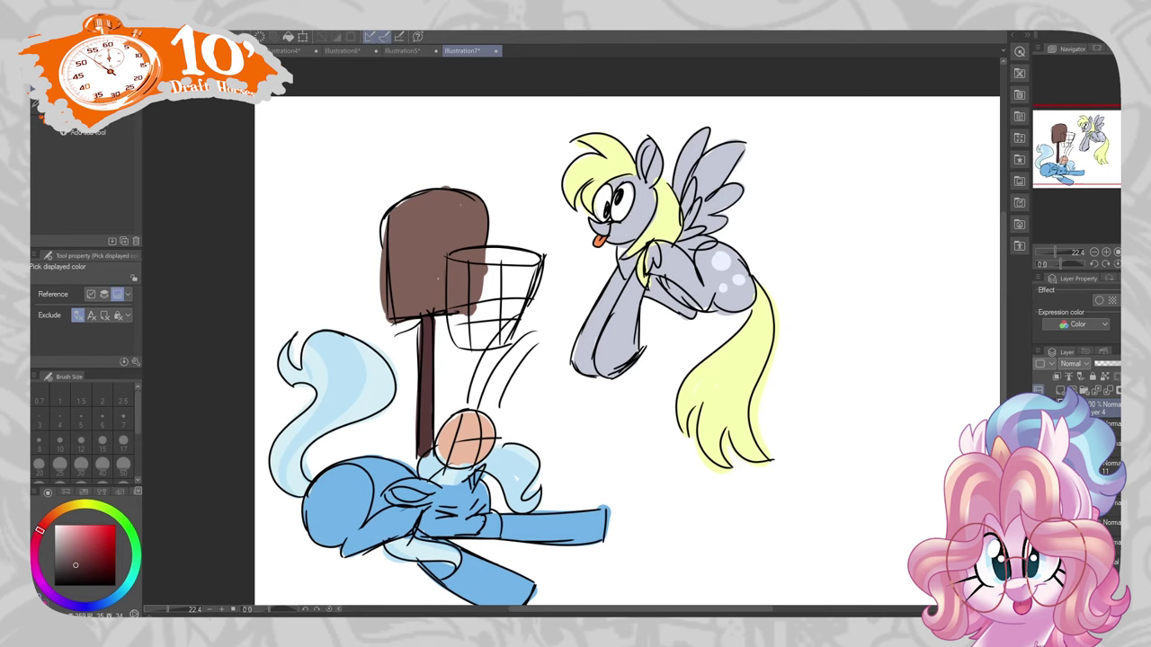
key("e")
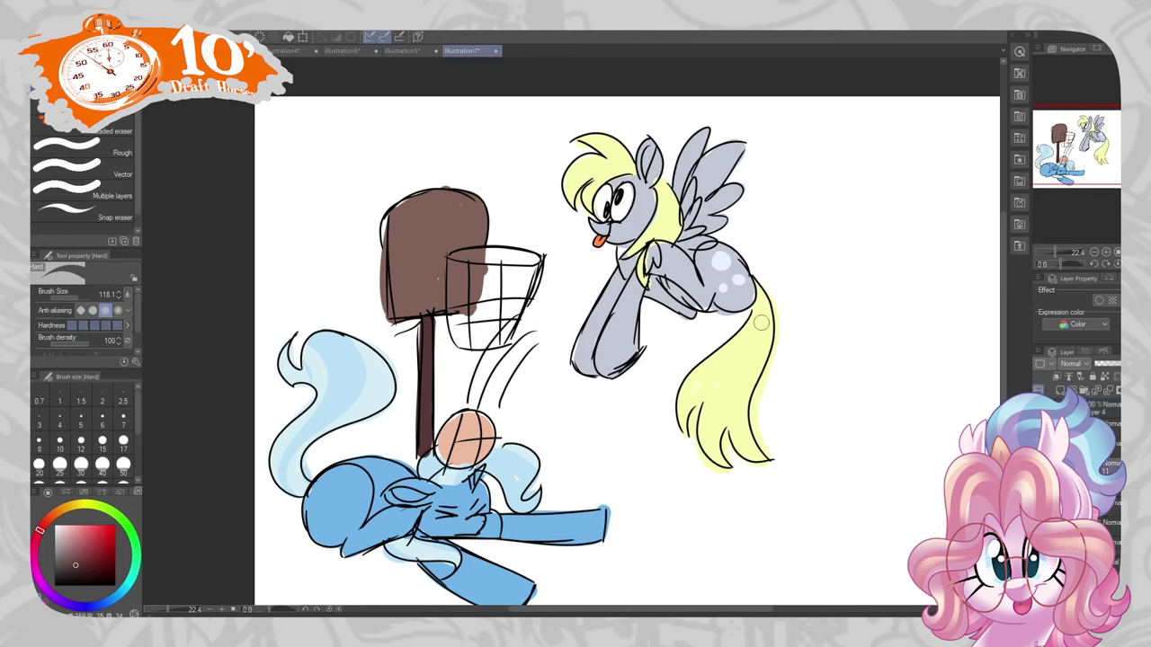
- Shade the lower edges of the lying pony's body, face and legs with light purple
key("b")
left_click(53, 596)
key("p")
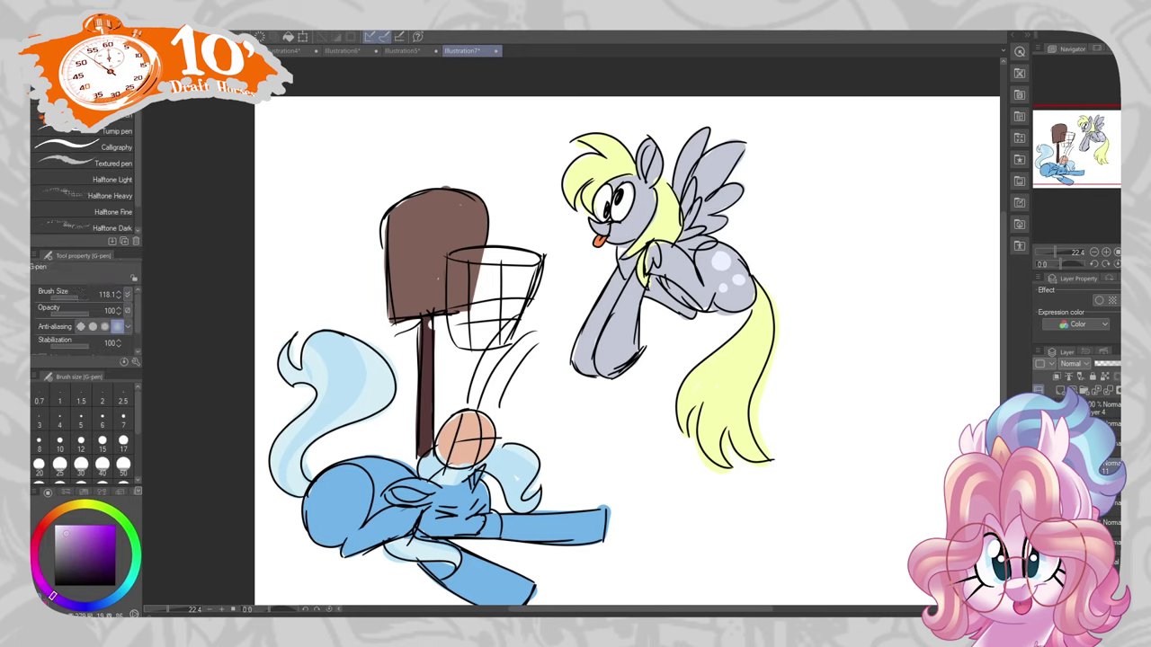
mouse_move(452, 509)
left_mouse_down()
mouse_move(467, 516)
mouse_move(343, 551)
mouse_move(364, 466)
left_mouse_up()
left_click_drag(504, 537, 604, 531)
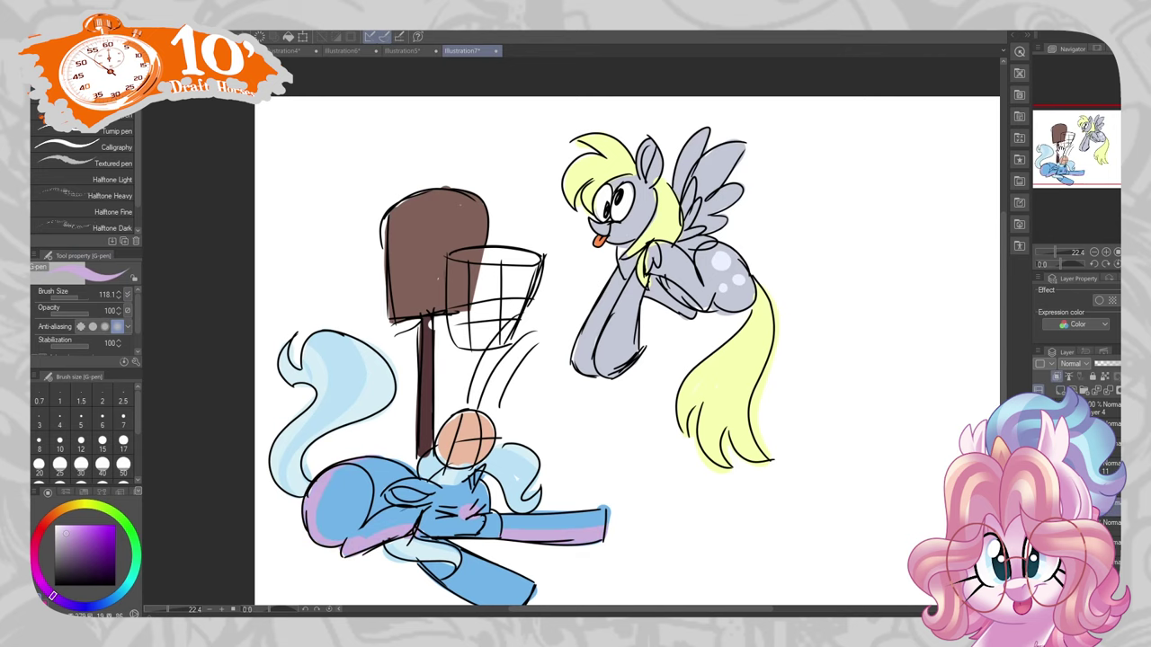
- Shade the lying pony's tail and mane with light purple, softening the tail's shading
left_click_drag(925, 389, 942, 172)
left_click_drag(405, 148, 329, 216)
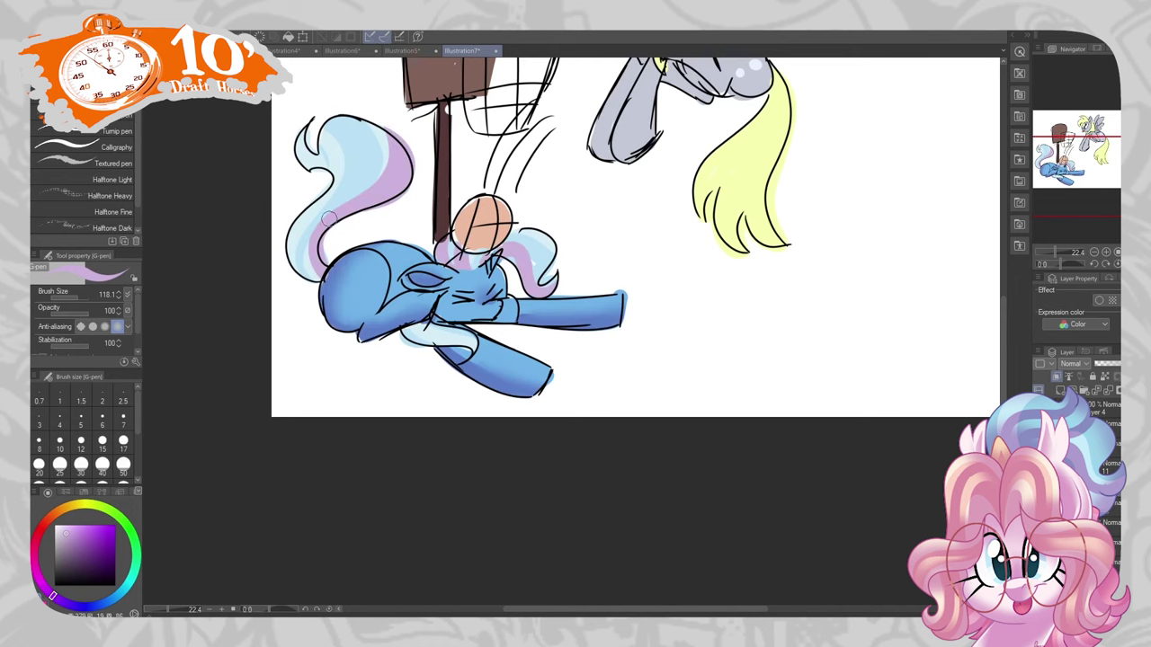
mouse_move(306, 135)
left_mouse_down()
mouse_move(319, 170)
mouse_move(297, 256)
left_mouse_up()
key("j")
mouse_move(369, 125)
left_mouse_down()
mouse_move(302, 269)
mouse_move(306, 251)
left_mouse_up()
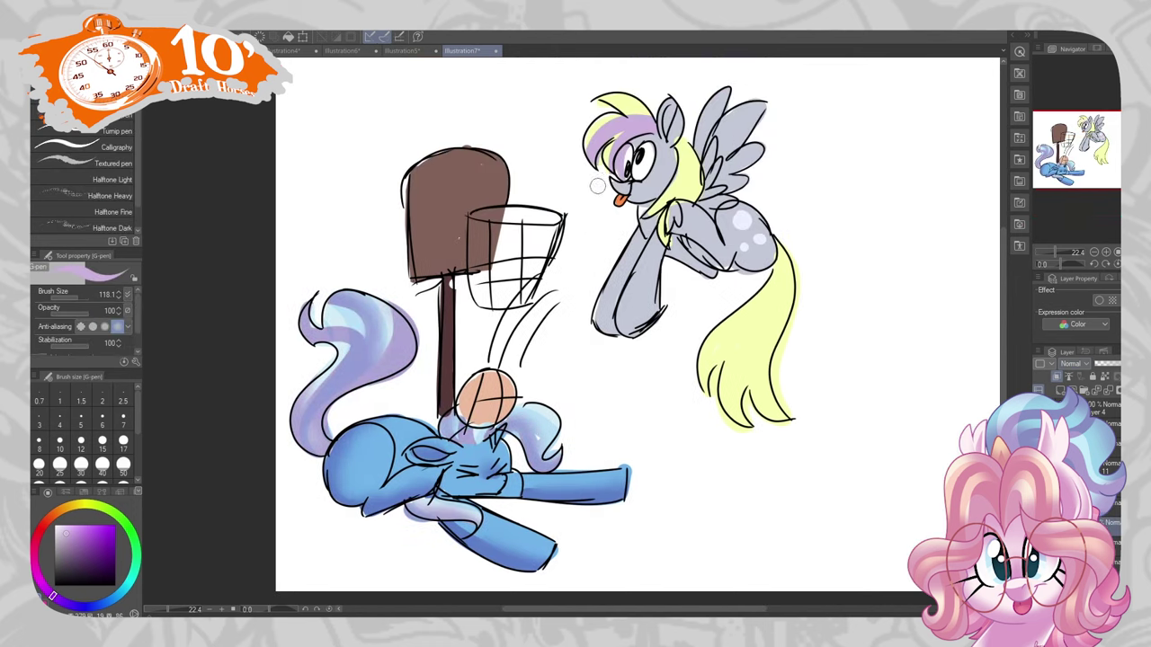
- Shade the flying pony's mane, tail, body, legs and wings with light purple, putting the body shading on a new layer
left_click(1061, 393)
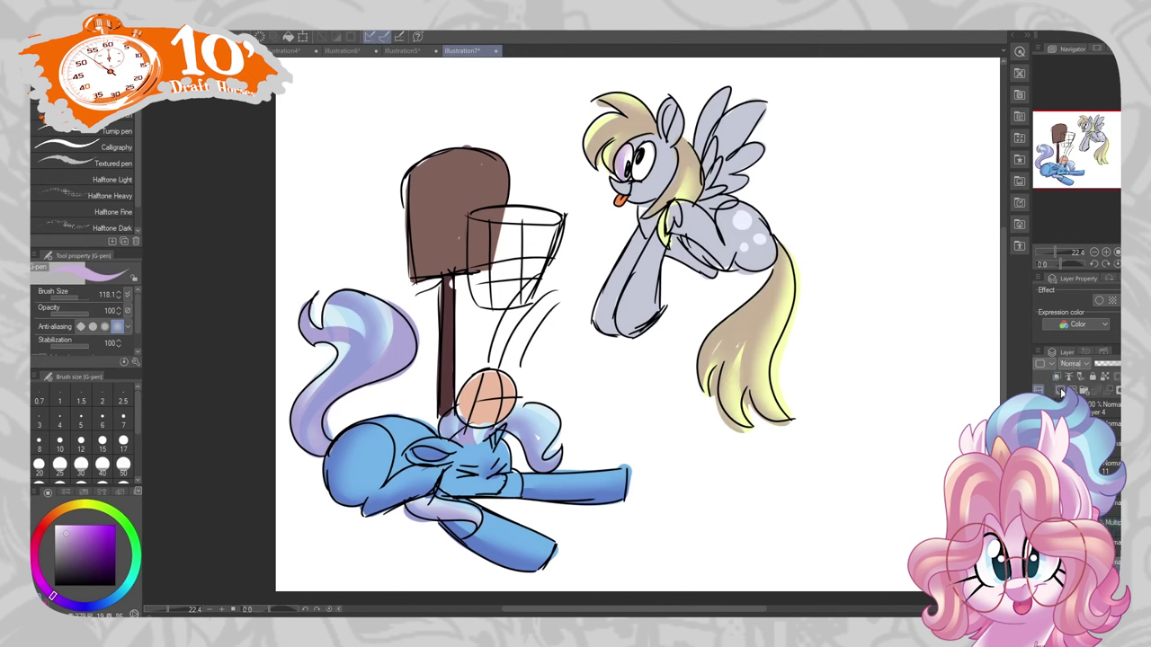
left_click(1057, 376)
mouse_move(681, 160)
left_mouse_down()
mouse_move(617, 320)
mouse_move(701, 253)
mouse_move(738, 268)
mouse_move(773, 259)
mouse_move(730, 90)
left_mouse_up()
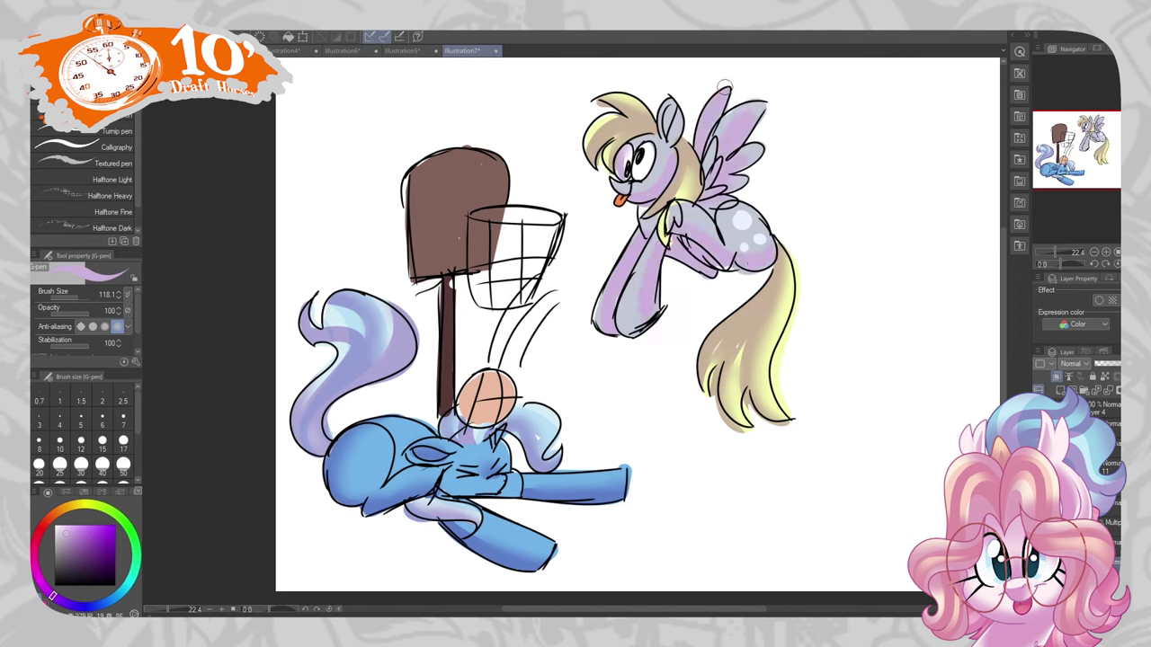
- Soften the flying pony's body shading with the Blur tool and set the shading layer to Multiply
key("j")
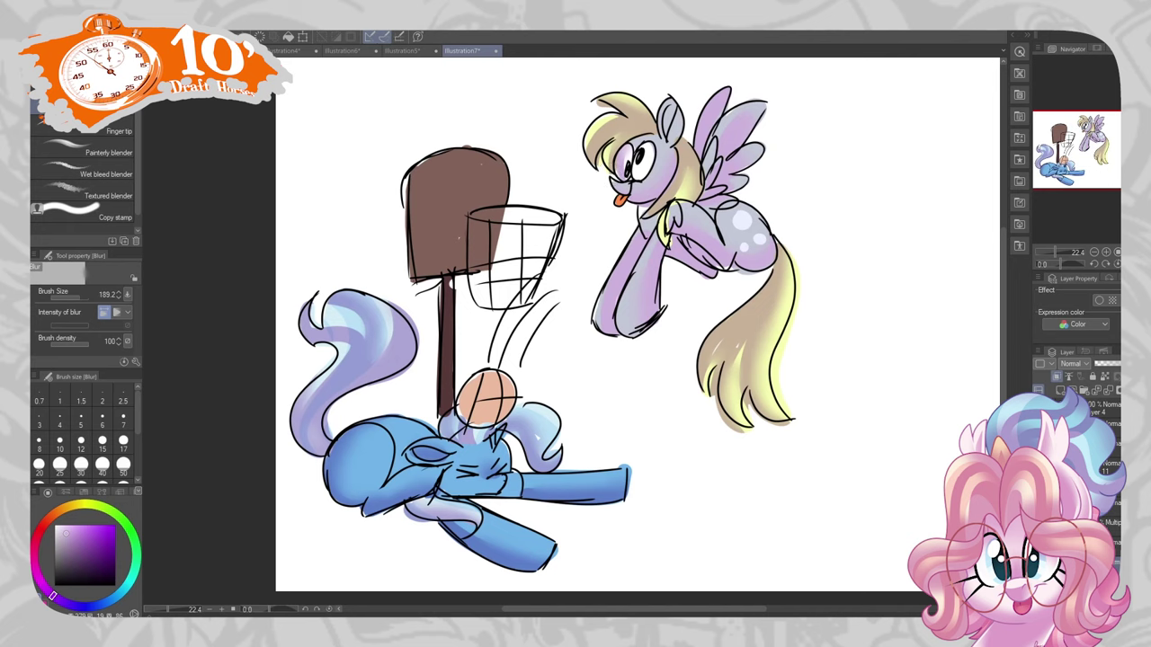
left_click(1112, 523)
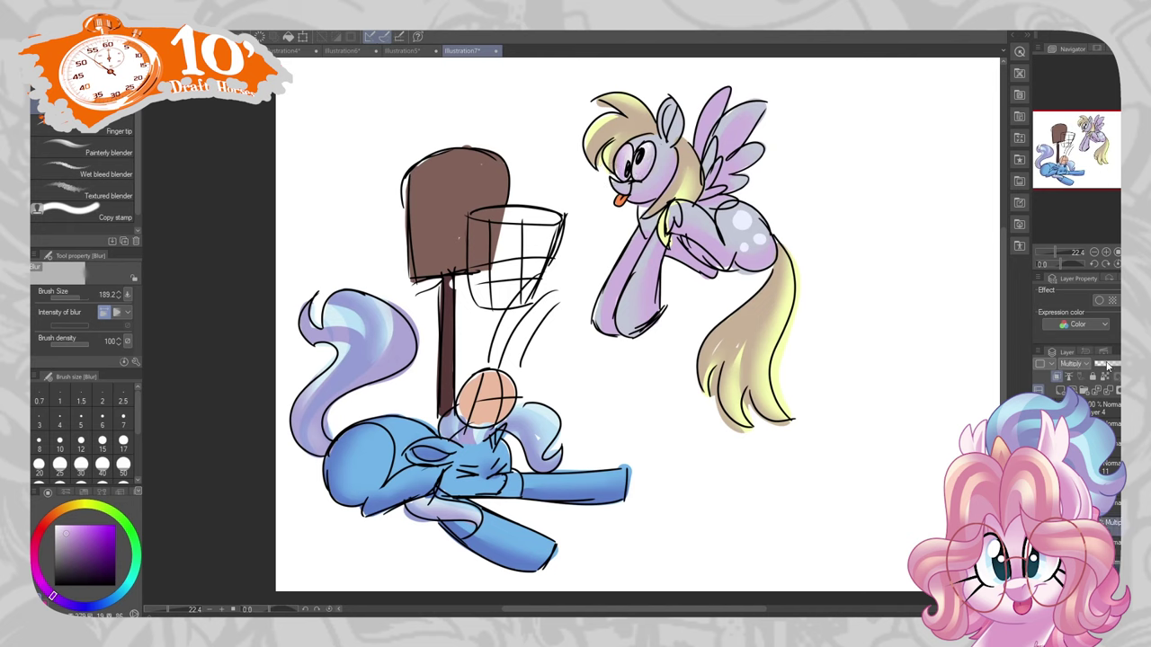
left_click(1079, 370)
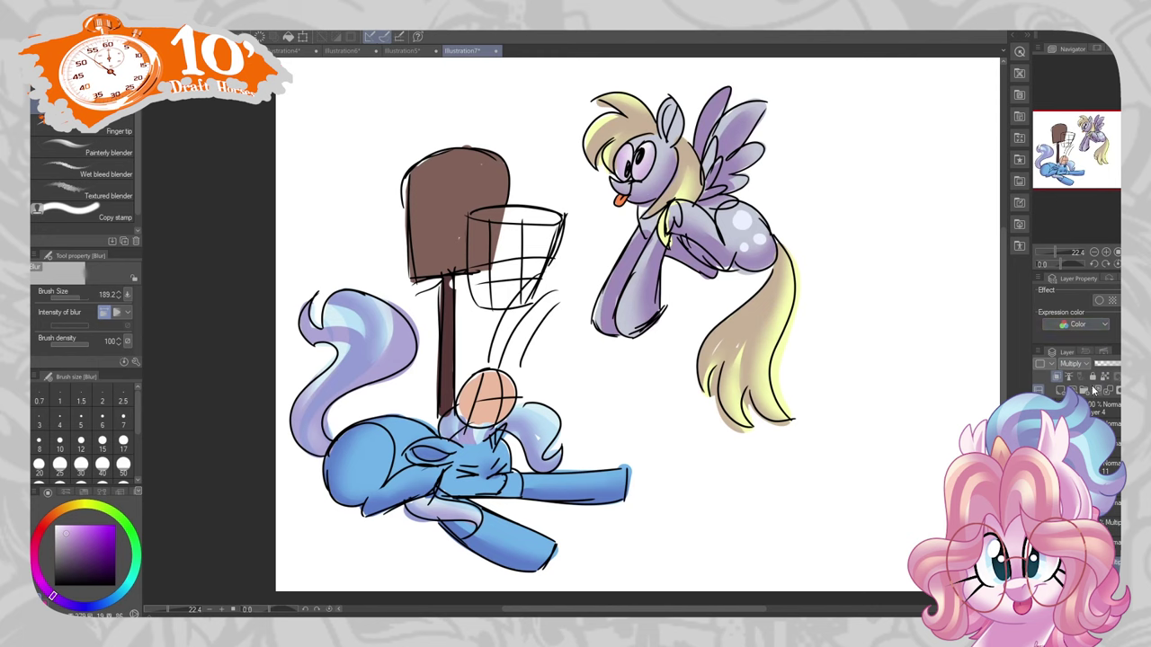
- Shade the backboard and its pole with light purple, softening the upper edge of the backboard's shading
key("p")
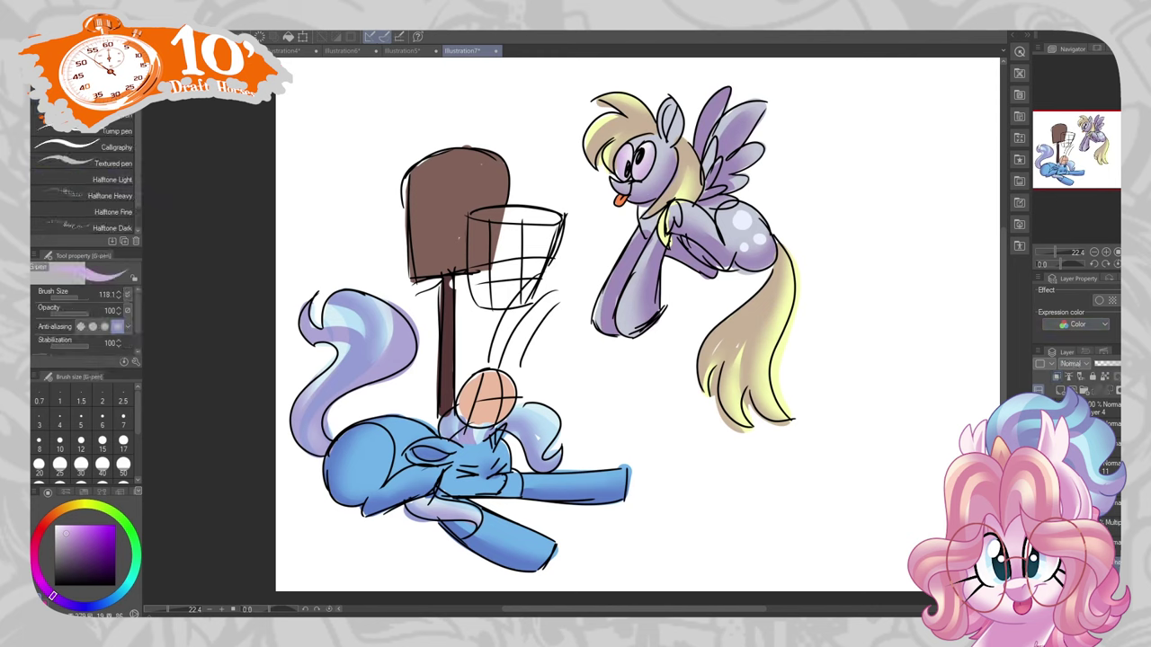
left_click_drag(432, 180, 468, 261)
key("j")
left_click_drag(449, 171, 490, 216)
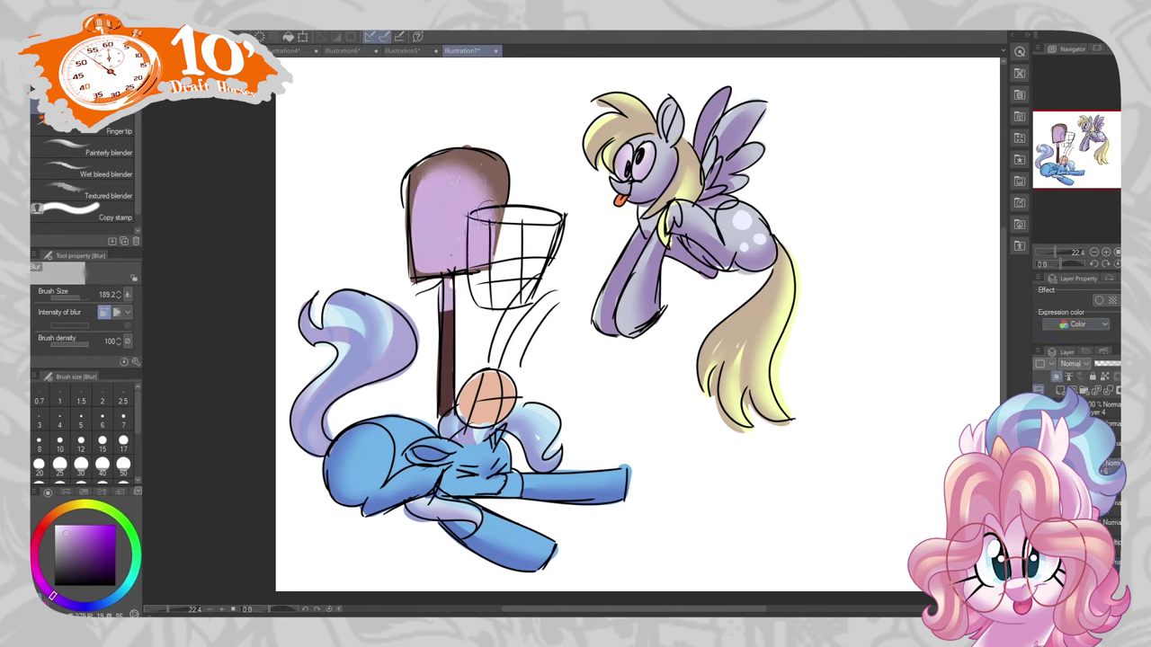
key("p")
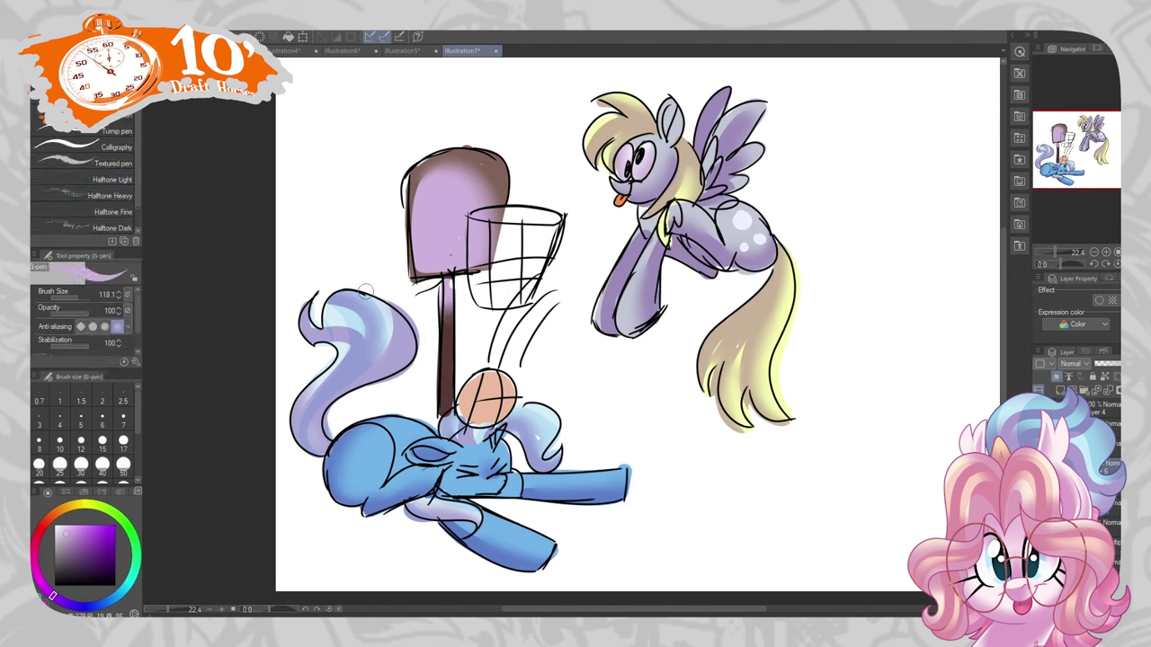
left_click_drag(443, 273, 442, 417)
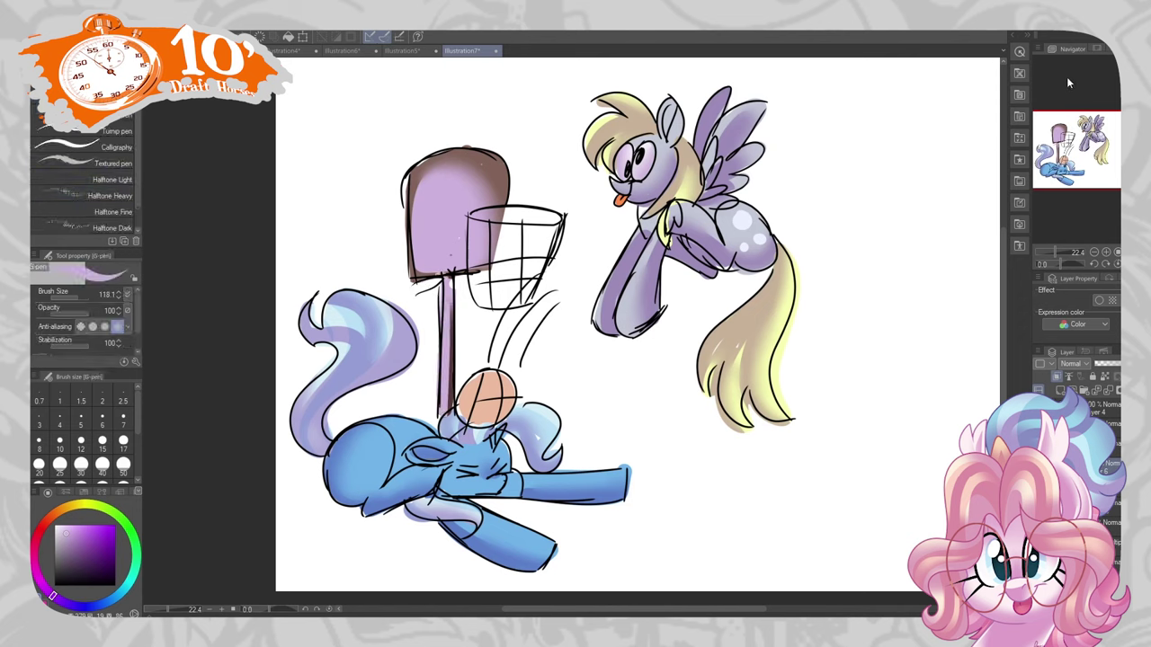
- Blend the backboard and pole shading in Multiply mode and shade the lower part of the basketball
key("ctrl+z")
key("ctrl+z")
key("ctrl+z")
key("ctrl+z")
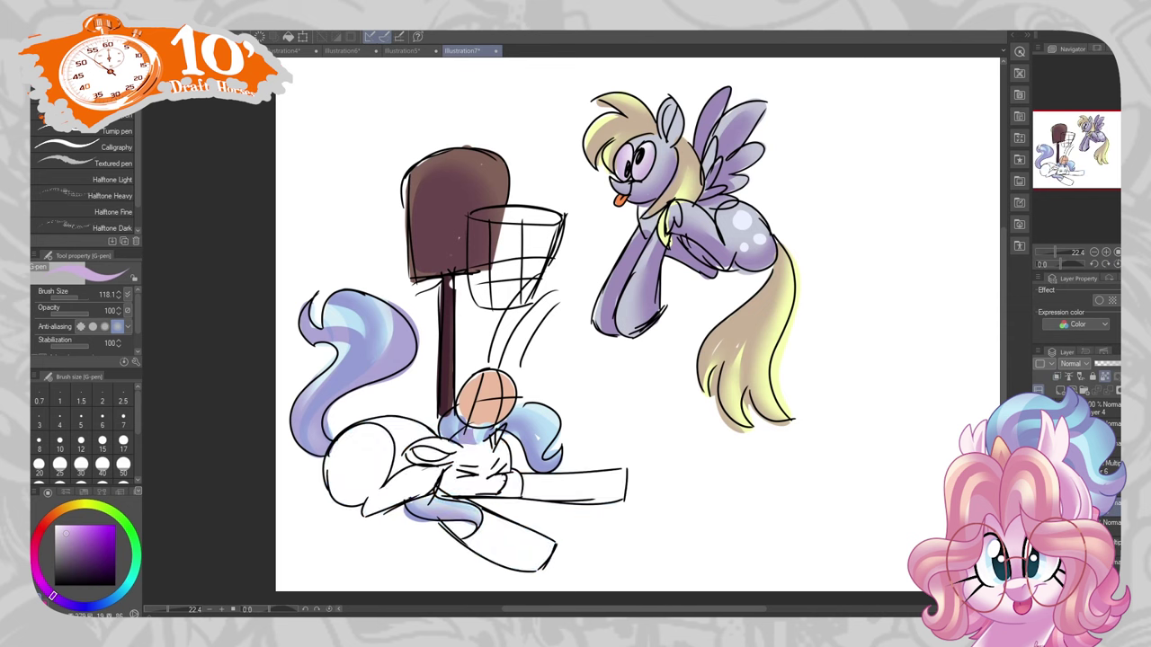
key("ctrl+y")
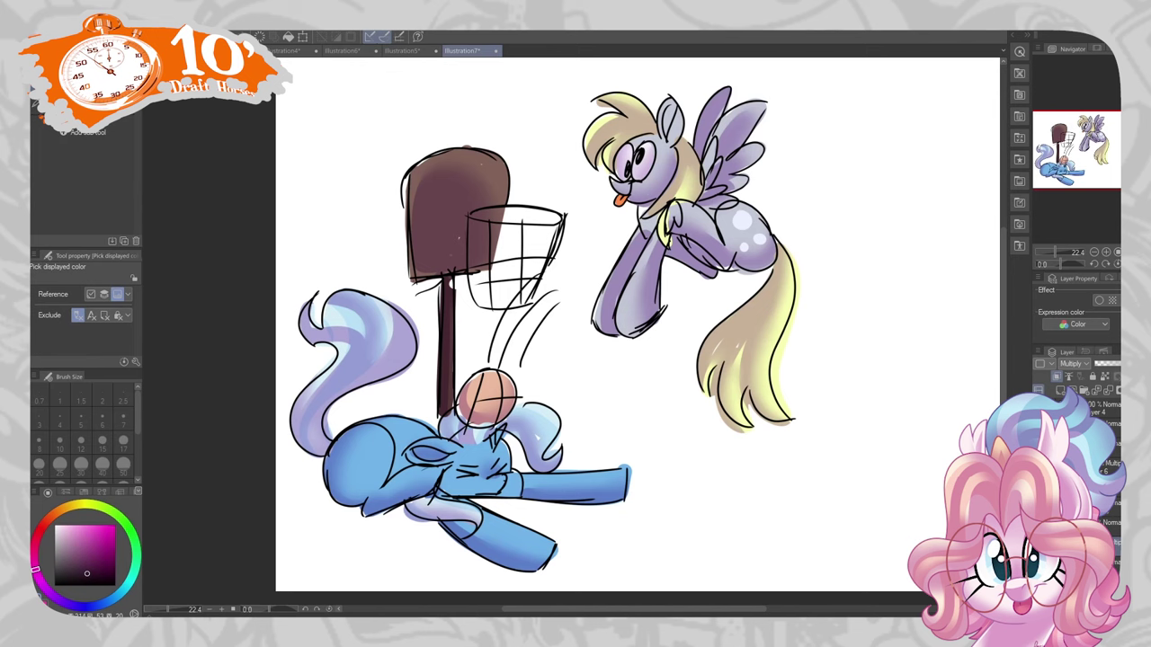
- Recolor the backboard and hoop outlines dark purple and the basketball's outlines dark red, using a G-pen sized 415.3
key("p")
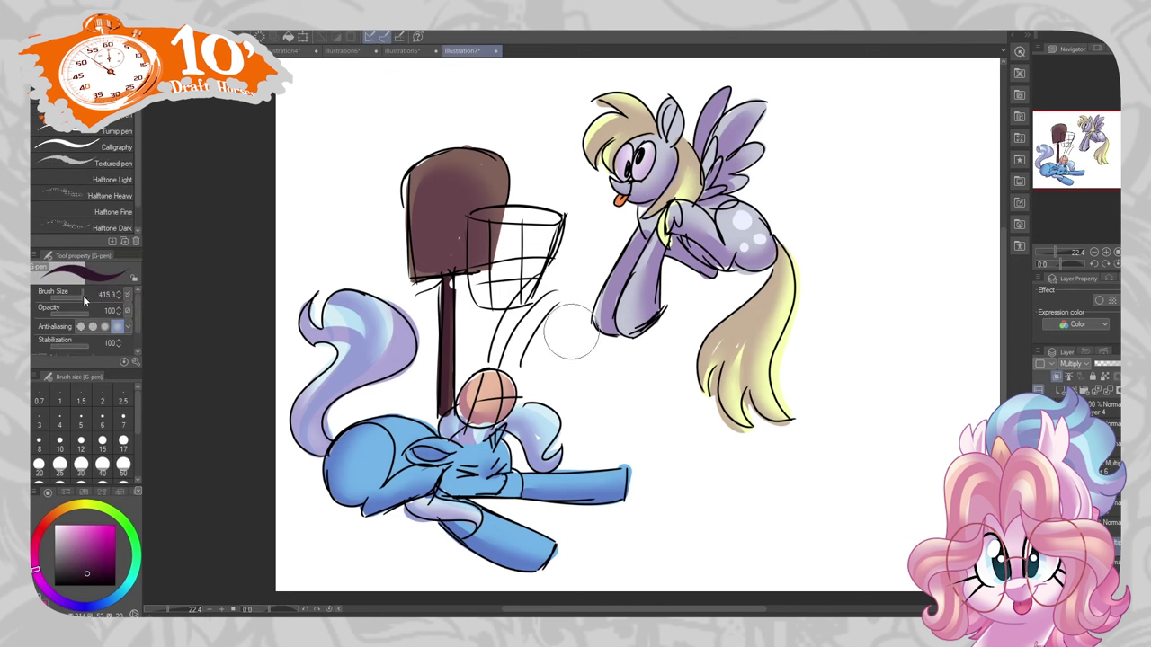
key("p")
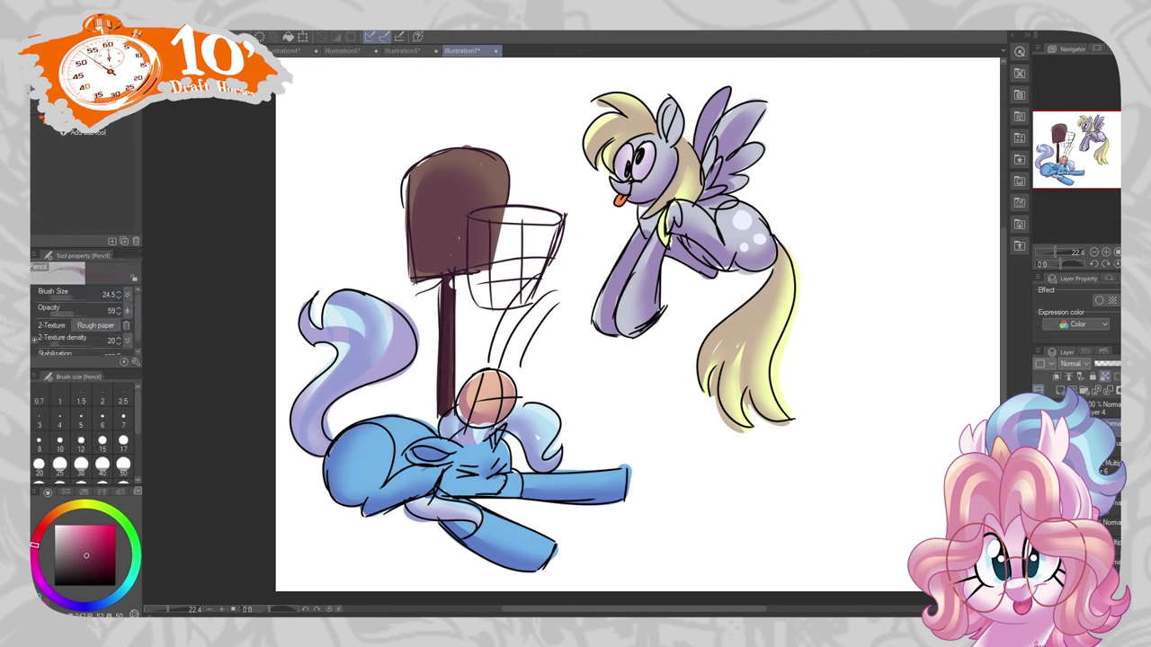
key("p")
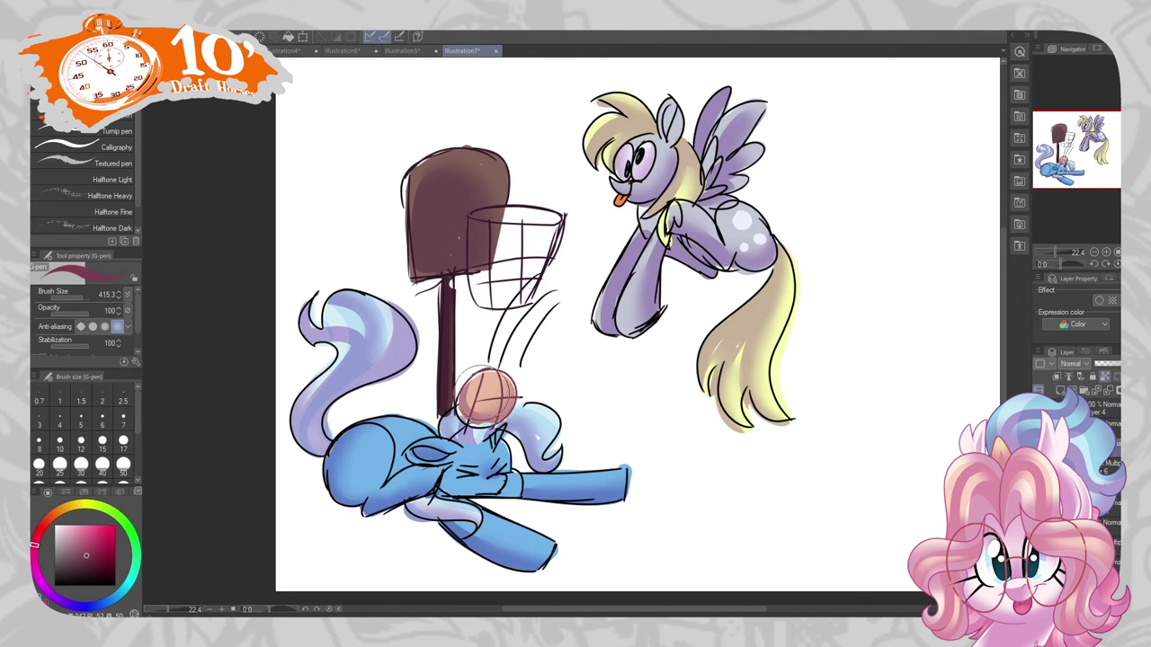
- Recolor the lying pony's body, face and leg outlines dark blue with the large G-pen
key("i")
left_click(358, 434)
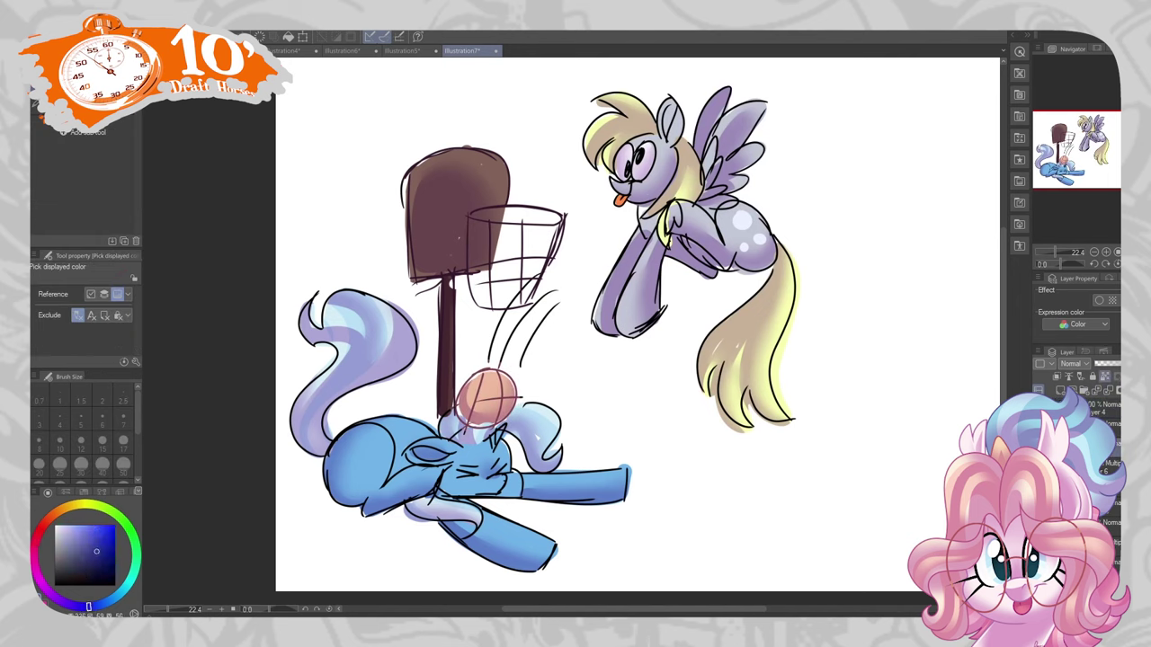
key("p")
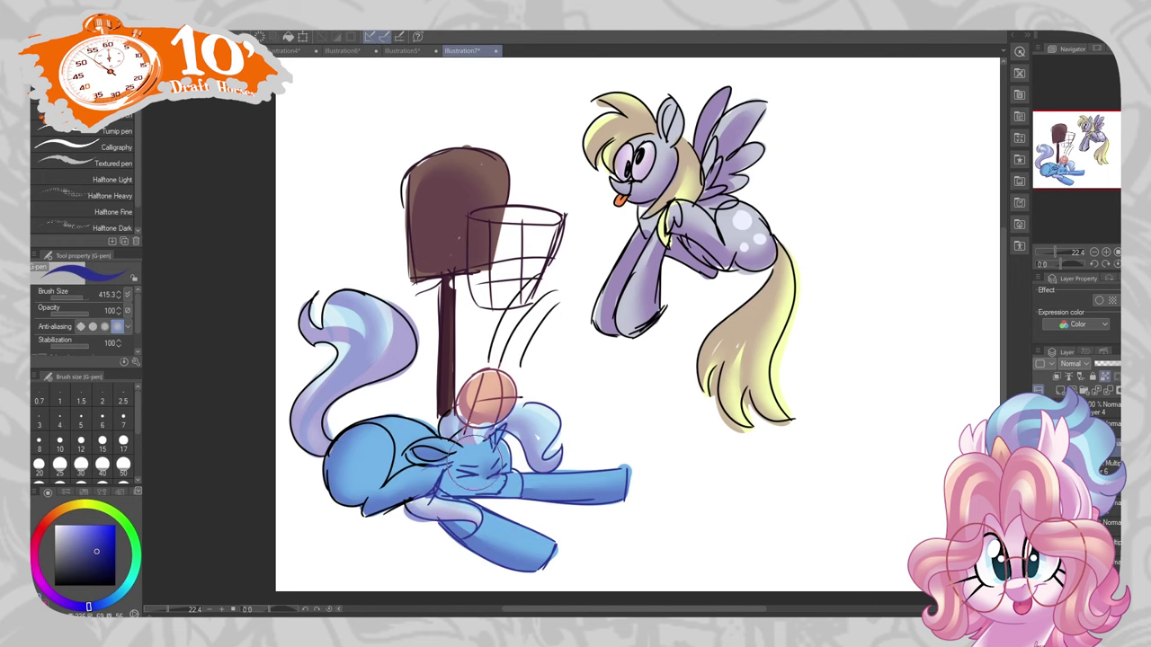
- Recolor the flying pony's body outlines purple and its mane and tail outlines brown, repainting its pupils black
key("i")
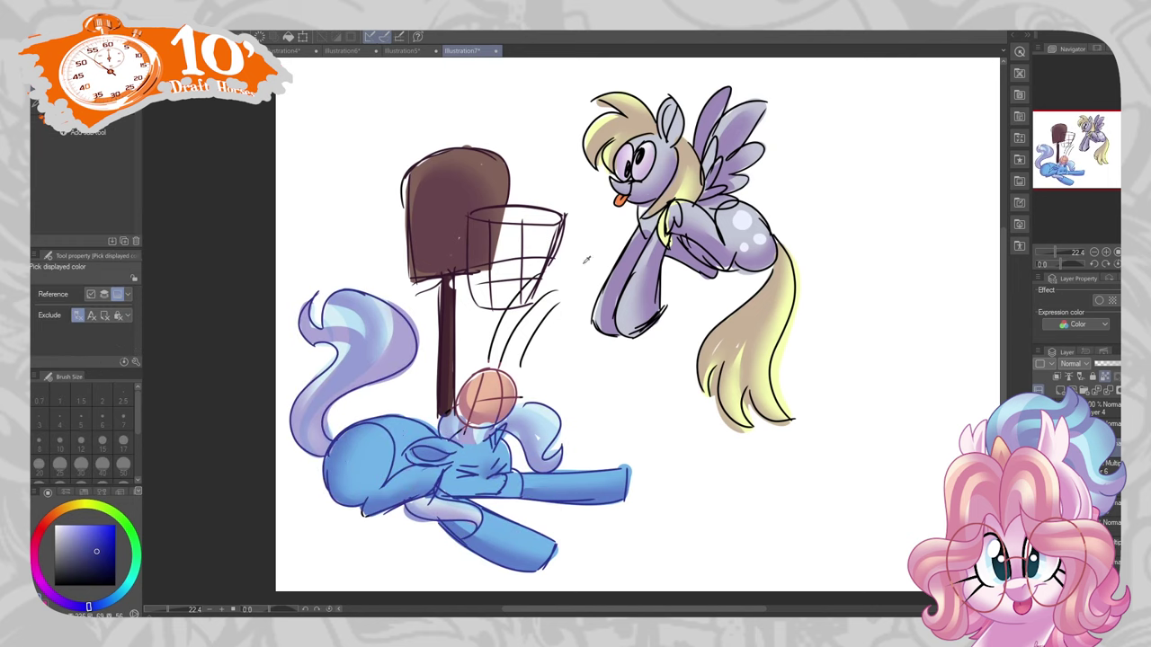
left_click(81, 556)
left_click(78, 601)
key("p")
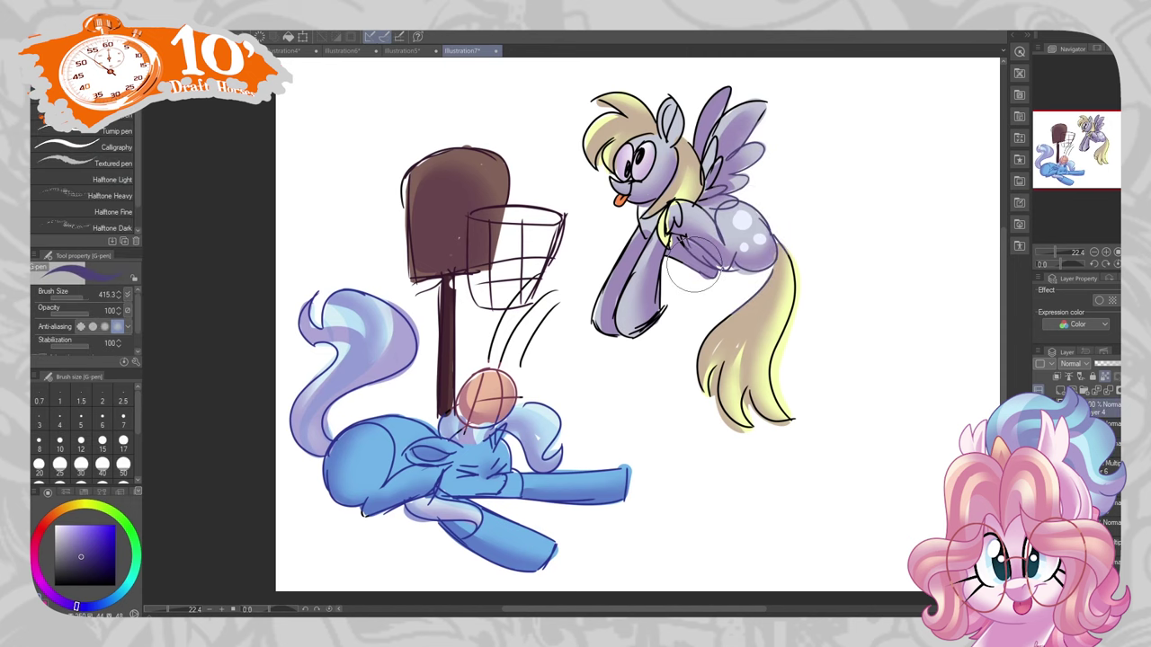
mouse_move(661, 216)
left_mouse_down()
mouse_move(581, 258)
mouse_move(570, 85)
left_mouse_up()
left_click(618, 153, "alt")
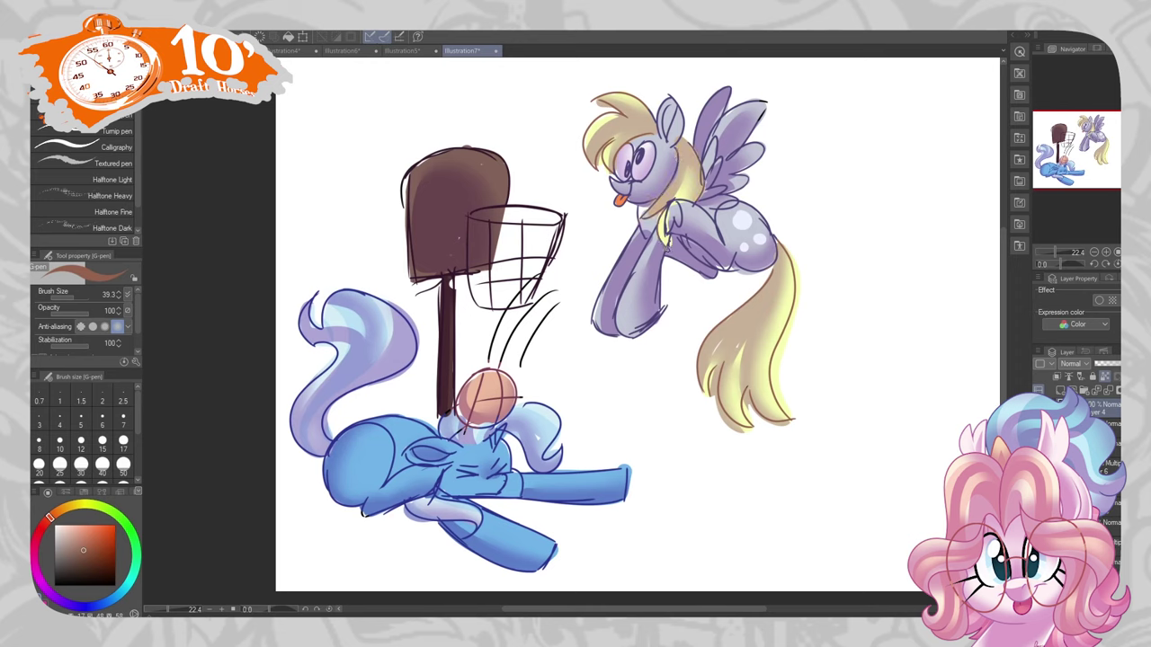
key("x")
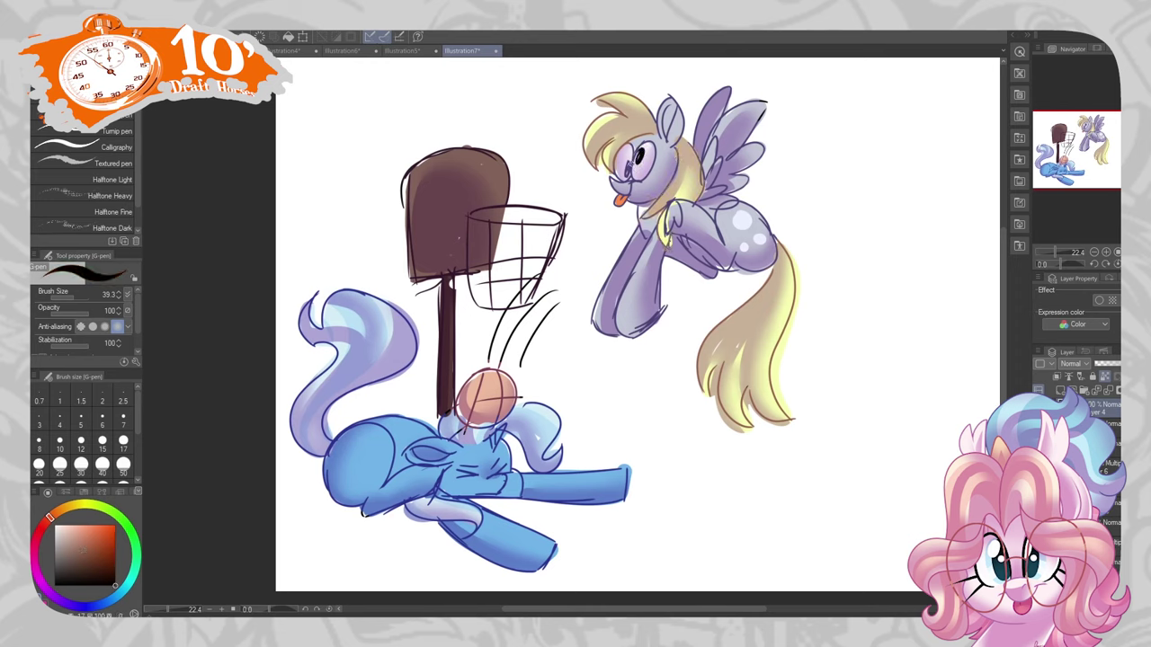
left_click(637, 160, "alt")
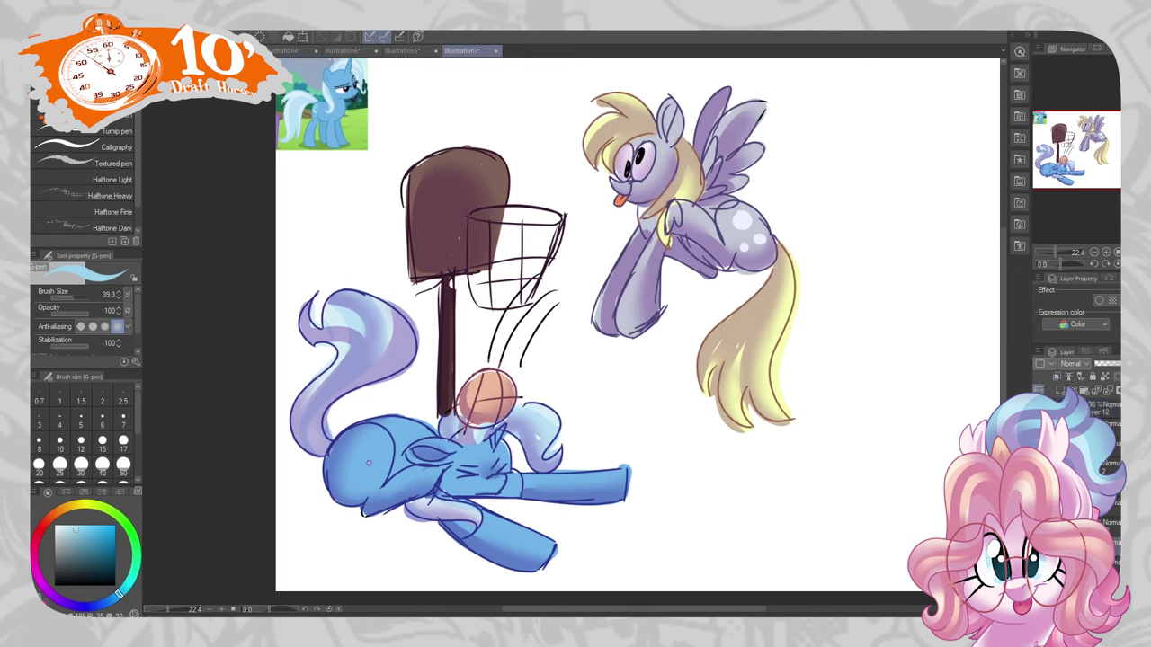
- Paint a light blue crescent swirl and star with a dark wand on the lying pony's flank, and blacken its closed eyes
mouse_move(346, 460)
left_mouse_down()
mouse_move(376, 475)
mouse_move(343, 471)
left_mouse_up()
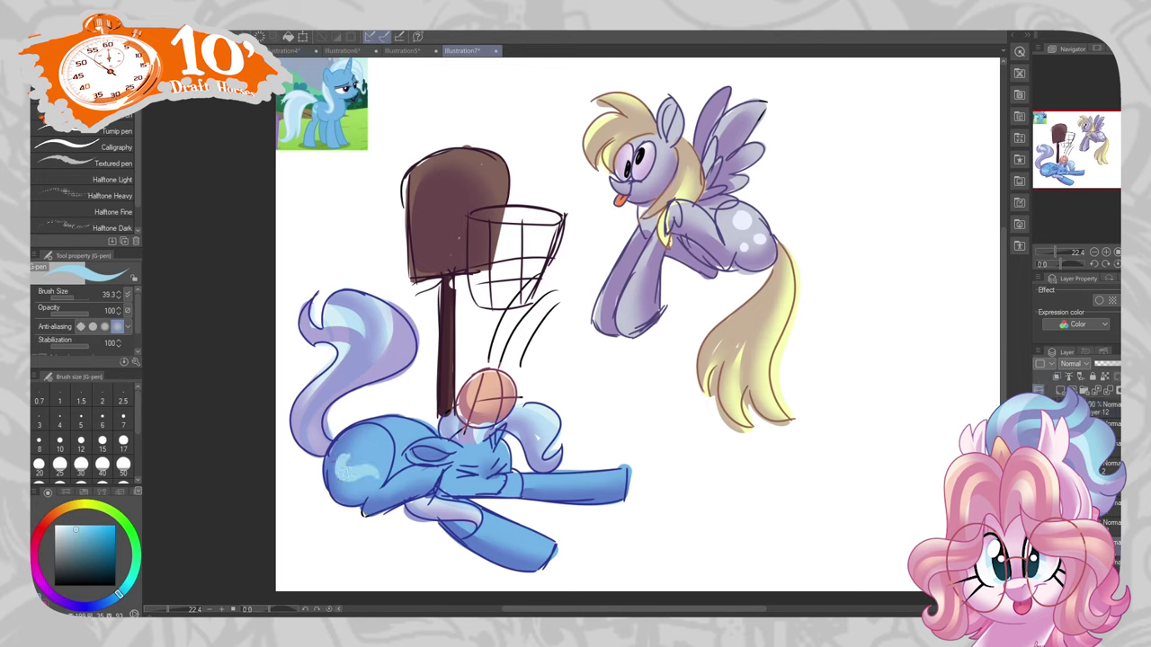
left_click(365, 452, "alt")
left_click(360, 457, "alt")
left_click_drag(363, 462, 357, 485)
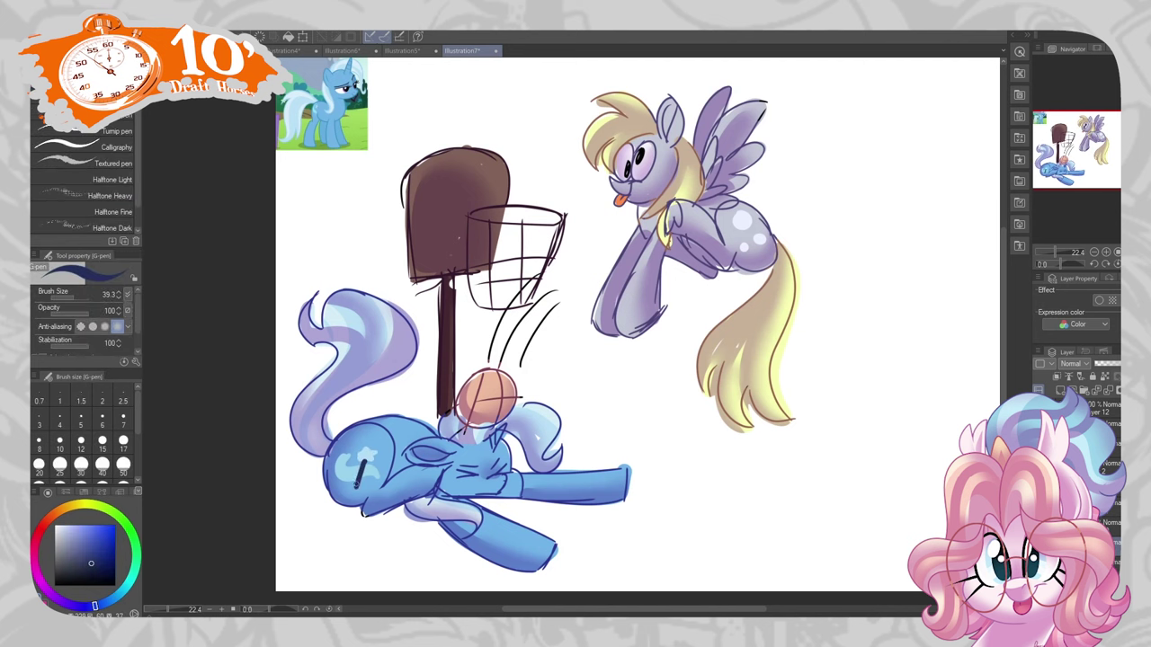
left_click_drag(683, 378, 648, 423)
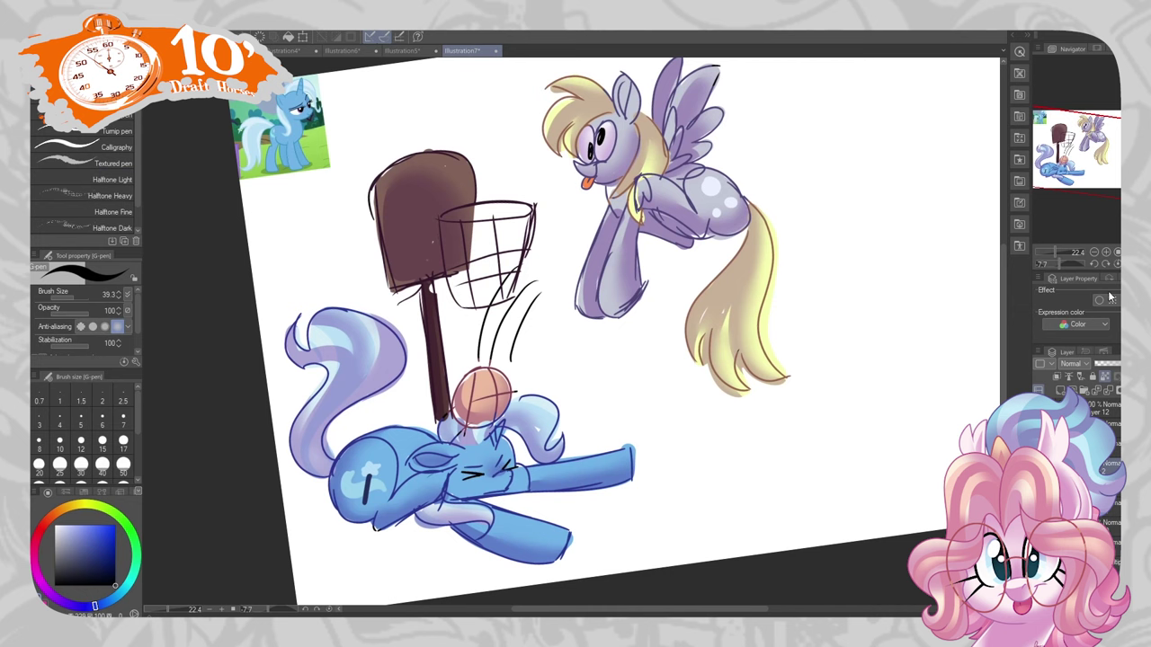
- Paint light green grass patches behind both ponies with the Soft airbrush at size 221.4
key("b")
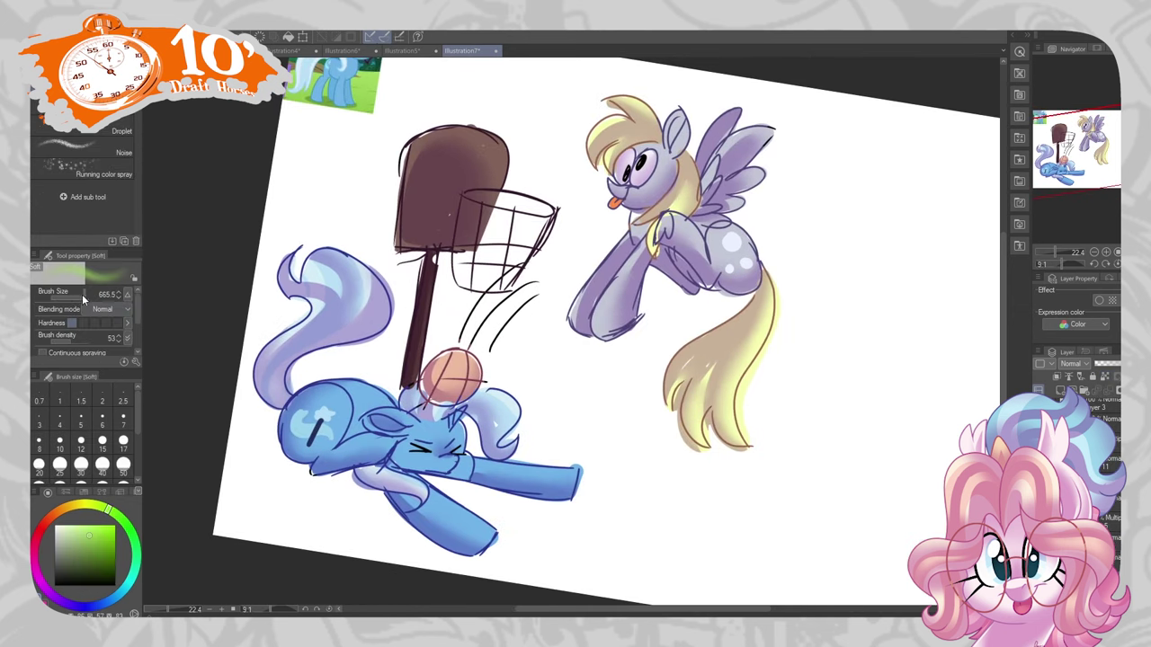
left_click_drag(81, 297, 68, 296)
mouse_move(643, 393)
left_mouse_down()
mouse_move(783, 488)
mouse_move(890, 535)
left_mouse_up()
left_click_drag(527, 373, 229, 468)
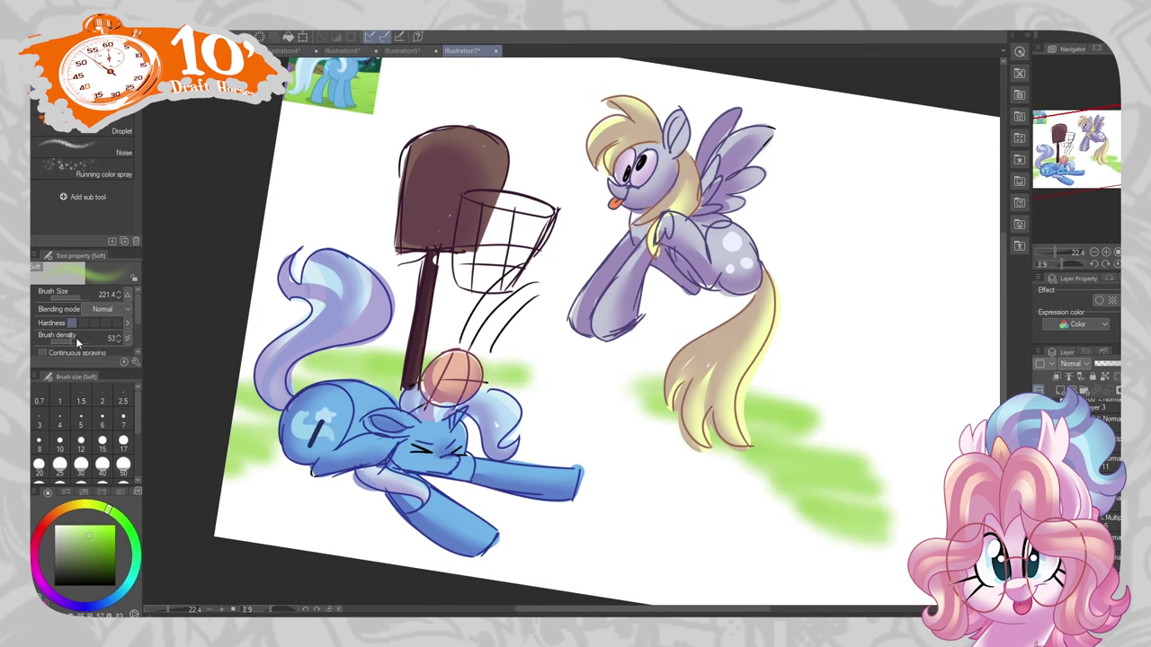
- Airbrush a large near-black patch of ground beneath the ponies with the brush size at 1248
left_click_drag(81, 297, 125, 297)
left_click(68, 580)
mouse_move(527, 404)
left_mouse_down()
mouse_move(629, 468)
mouse_move(431, 504)
left_mouse_up()
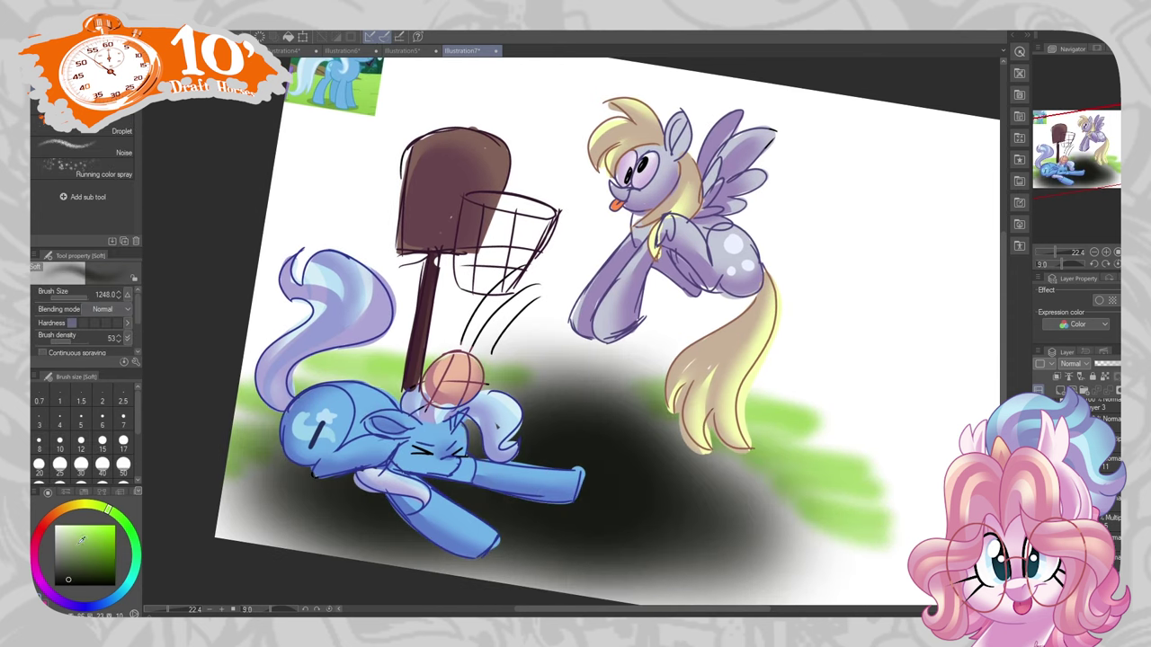
- Airbrush a light blue sky behind the backboard and the flying pony
left_click(128, 589)
left_click(76, 526)
mouse_move(431, 270)
left_mouse_down()
mouse_move(763, 333)
mouse_move(553, 207)
mouse_move(783, 243)
left_mouse_up()
key("ctrl+0")
- Add soft pale clouds to the sky with the airbrush at size 138.2 and delete the reference pony image
left_click(65, 562)
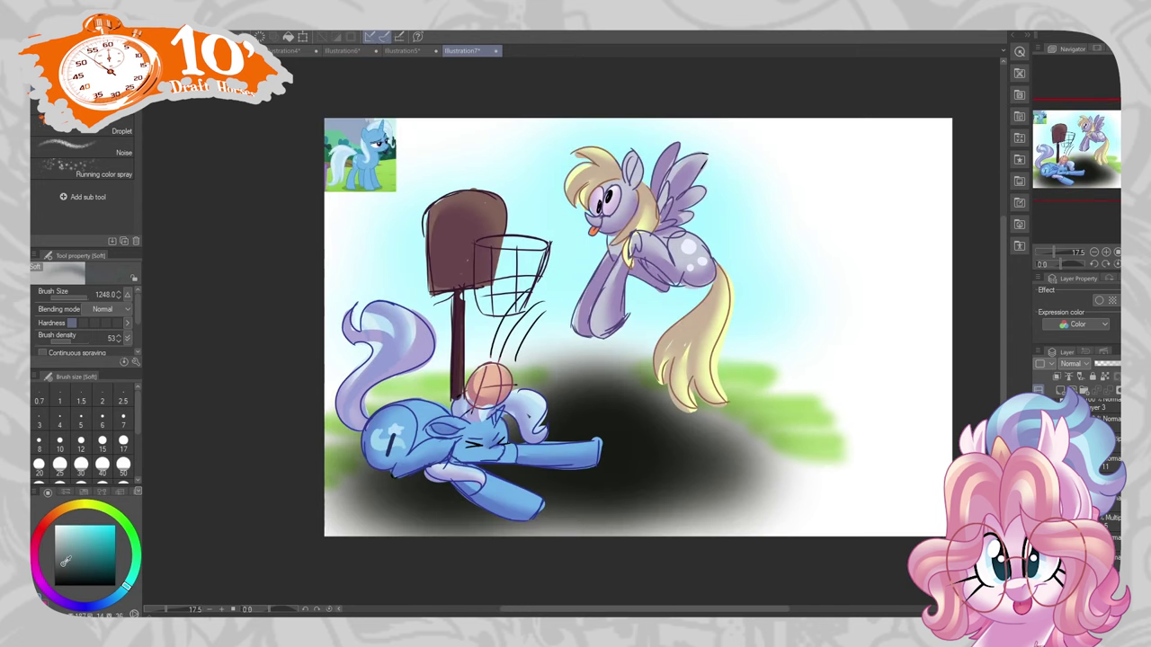
left_click(79, 297)
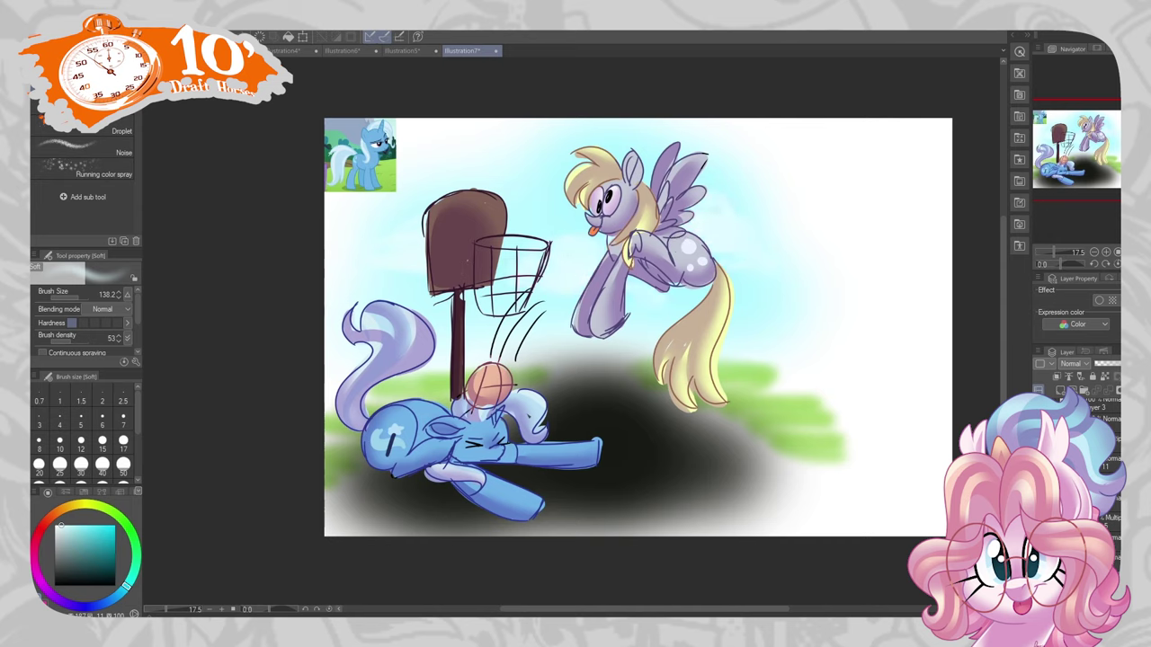
key("Delete")
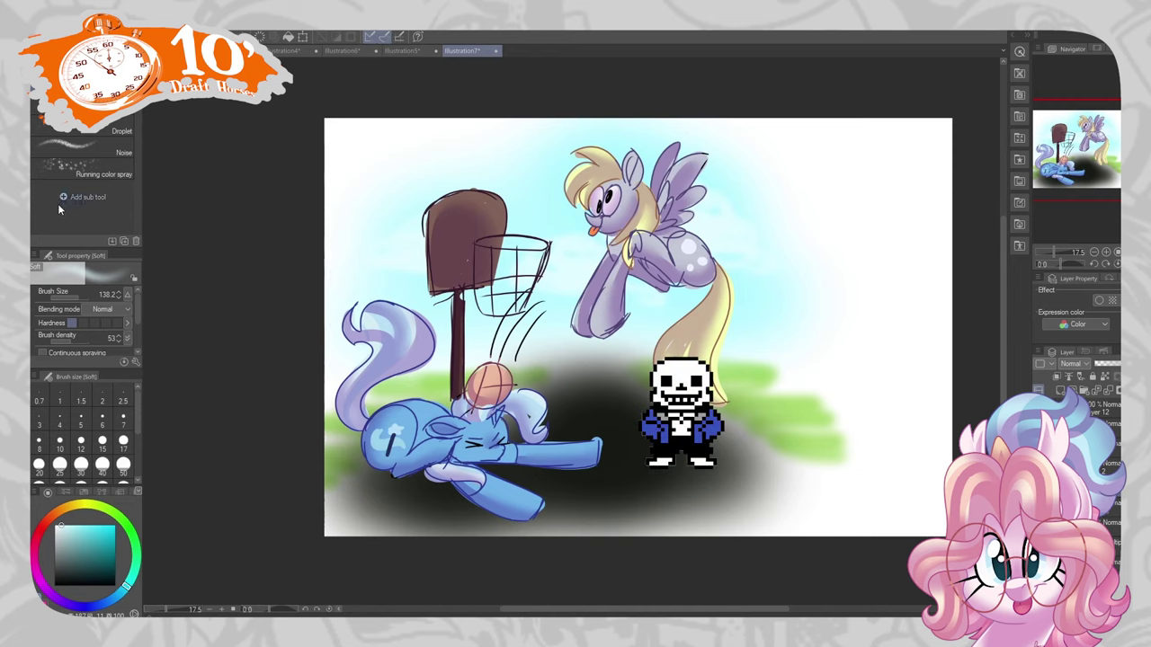
- Handwrite "rip bozo" in small black letters beside the flying pony's face with the G-pen at size 9.5
key("p")
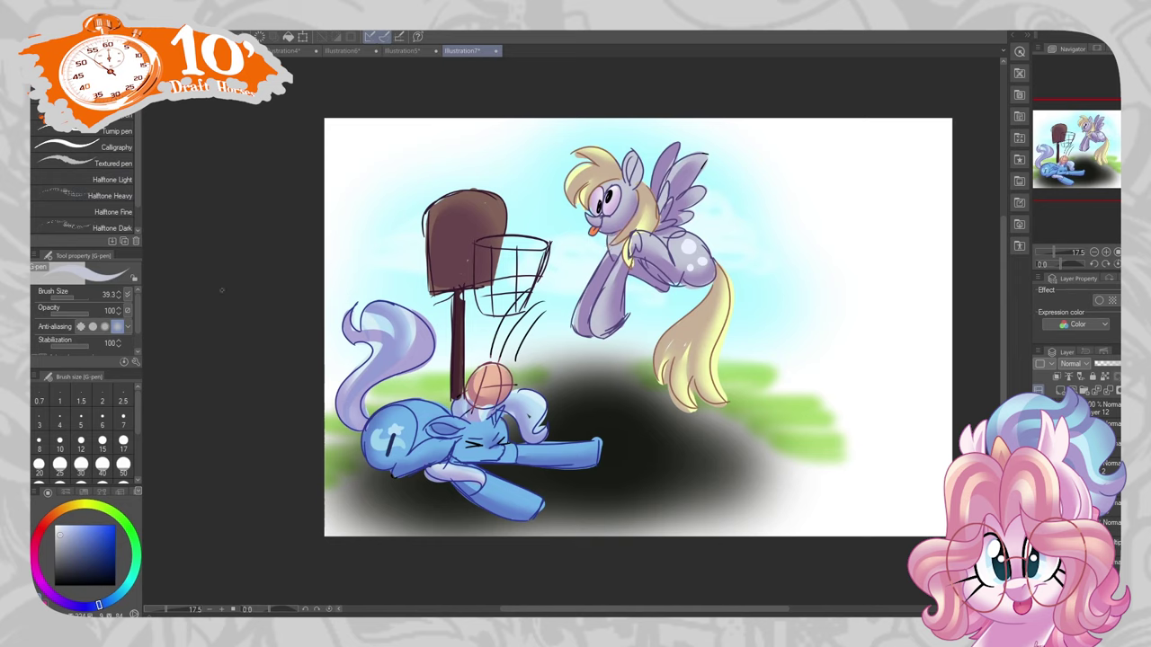
key("i")
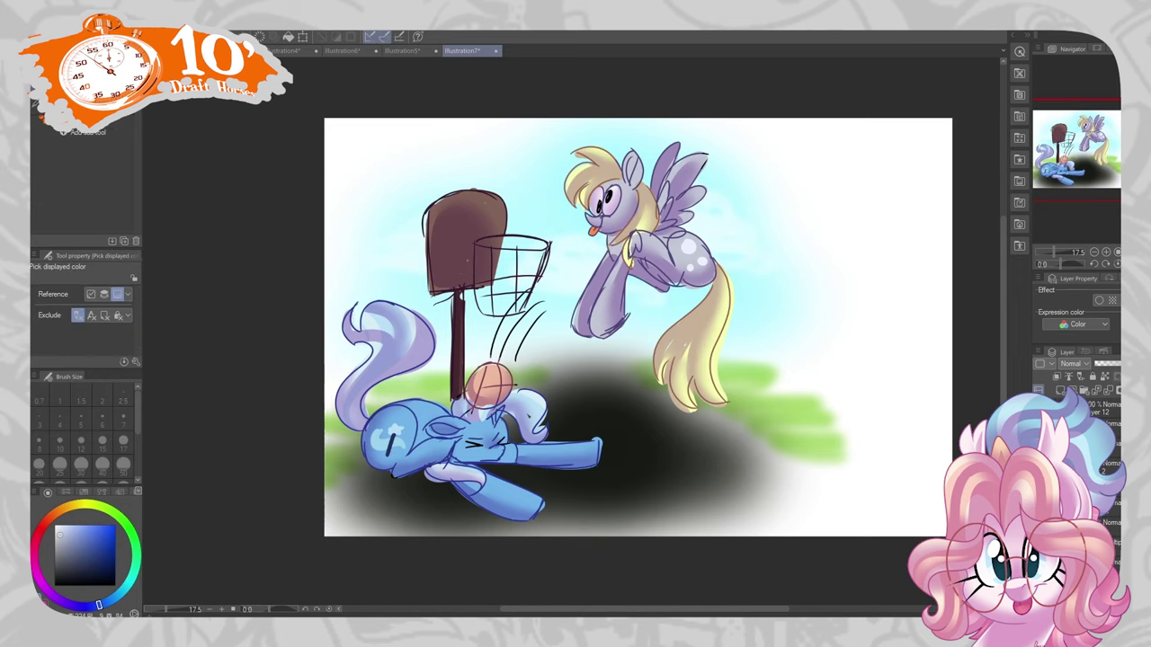
key("p")
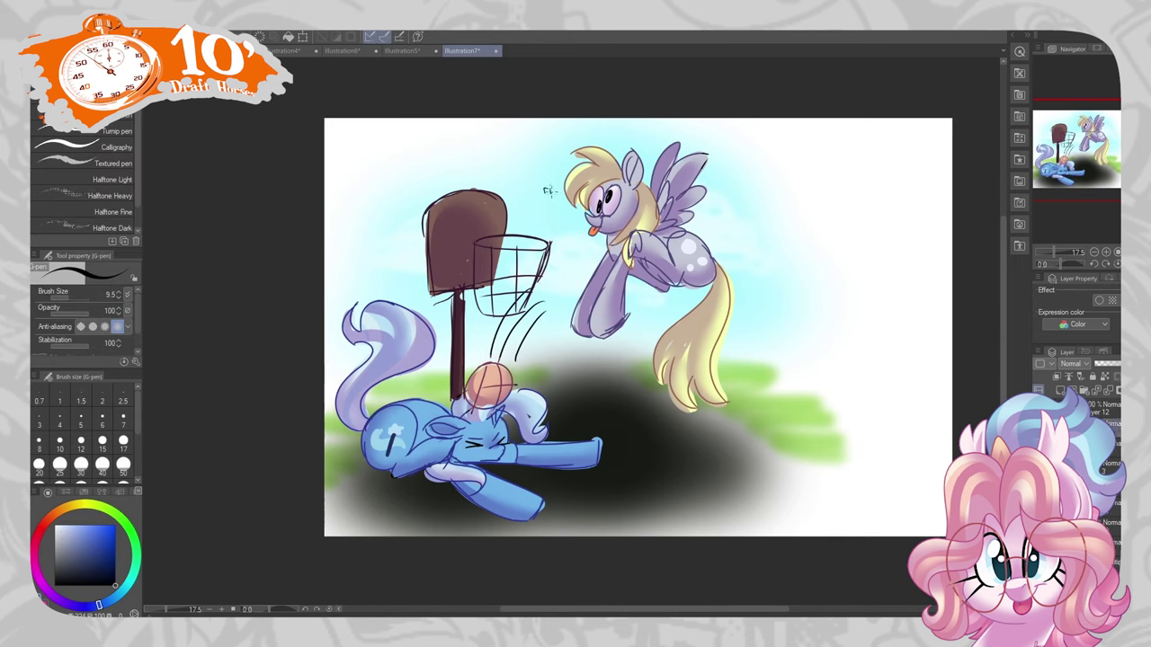
left_click_drag(551, 203, 575, 208)
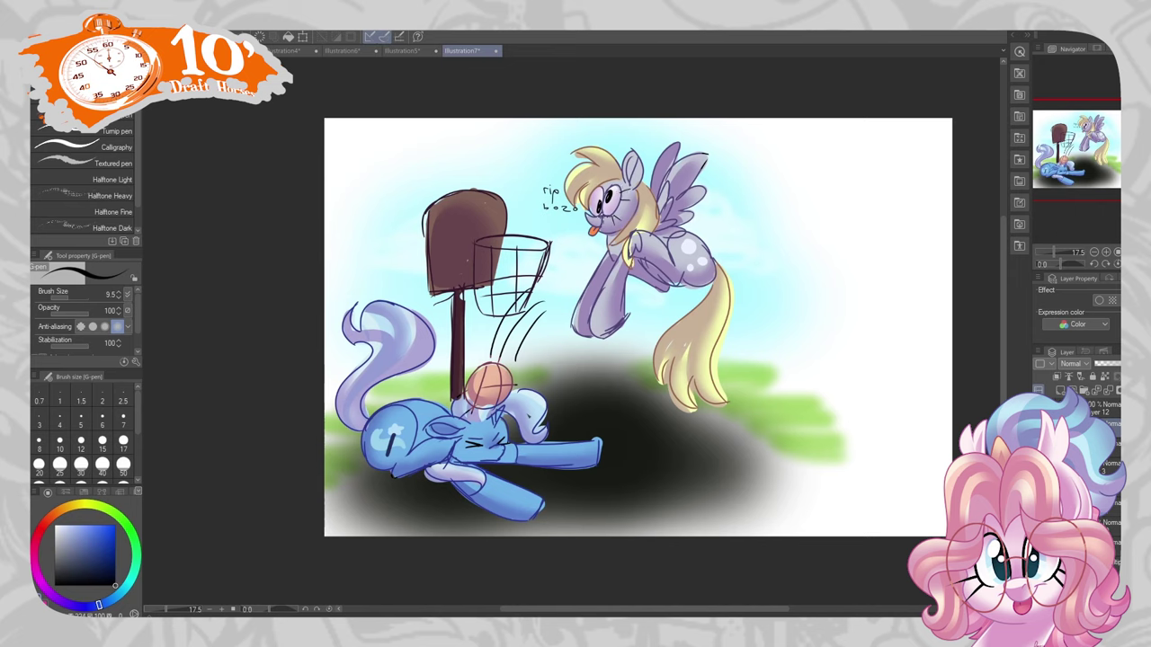